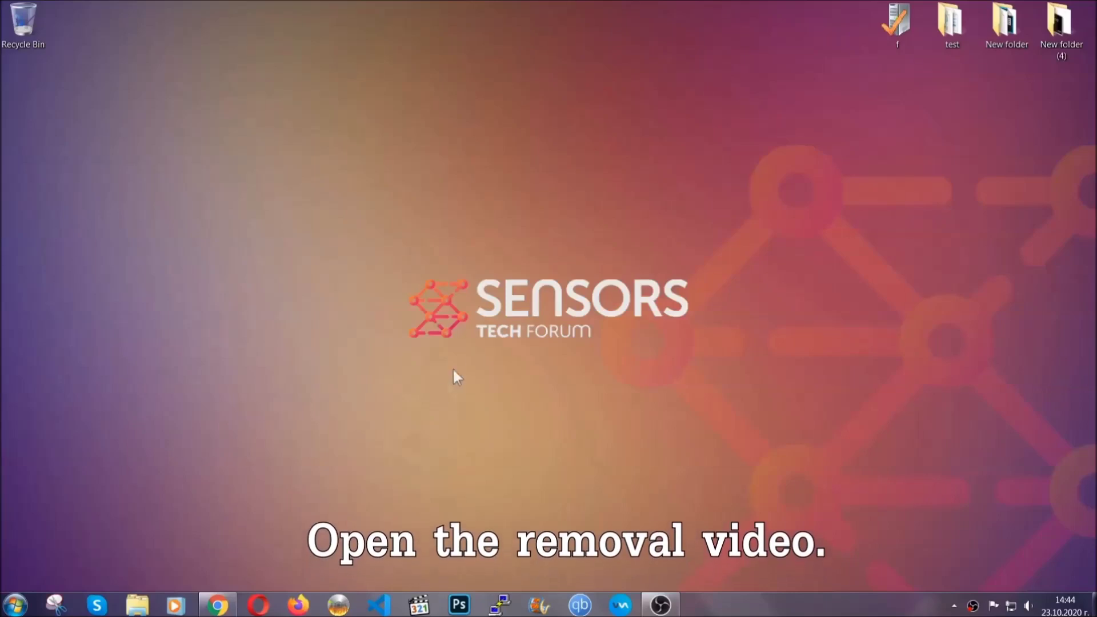
# Open the SensorsTechForum article linked in the removal video's description
pyautogui.click(217, 606)
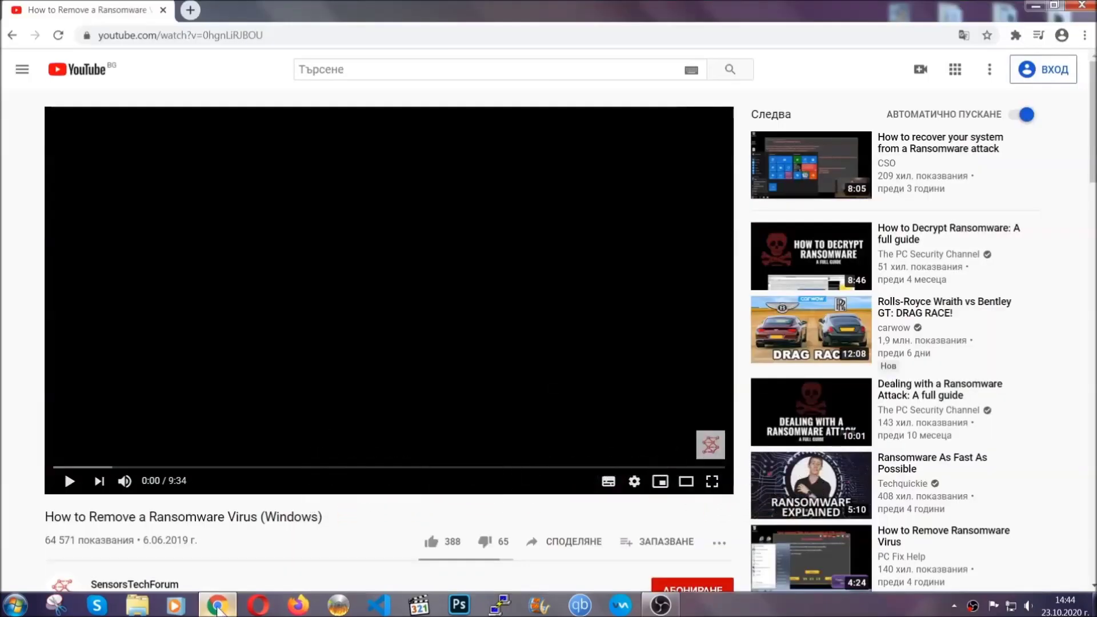
pyautogui.scroll(-3, 200, 465)
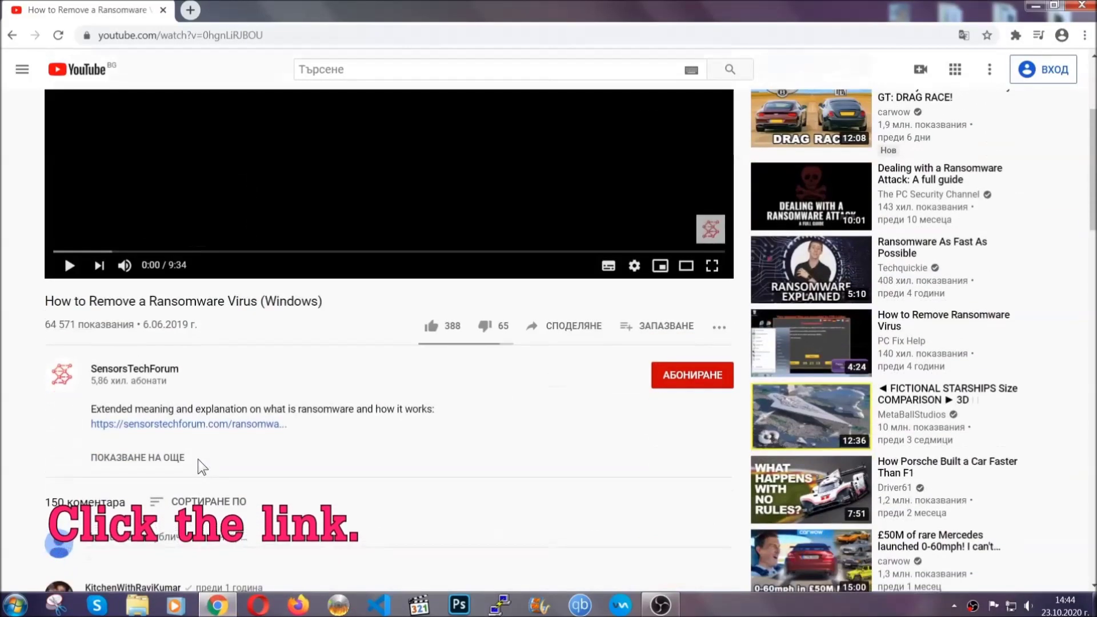
pyautogui.click(185, 424)
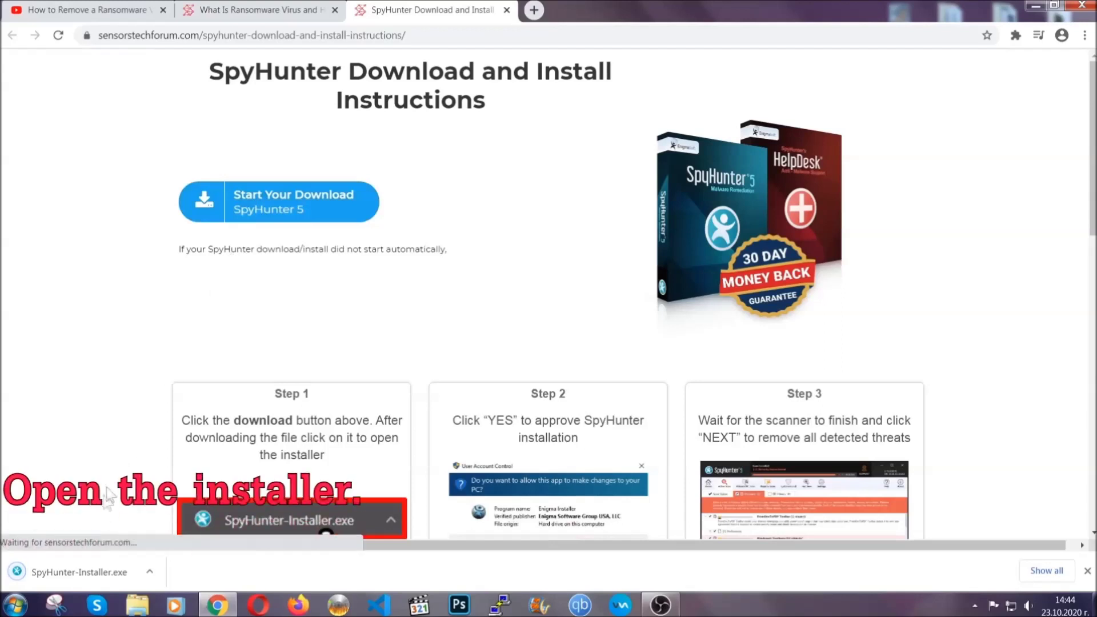
# Run SpyHunter-Installer.exe and install SpyHunter 5 in English, accepting the EULA
pyautogui.click(78, 569)
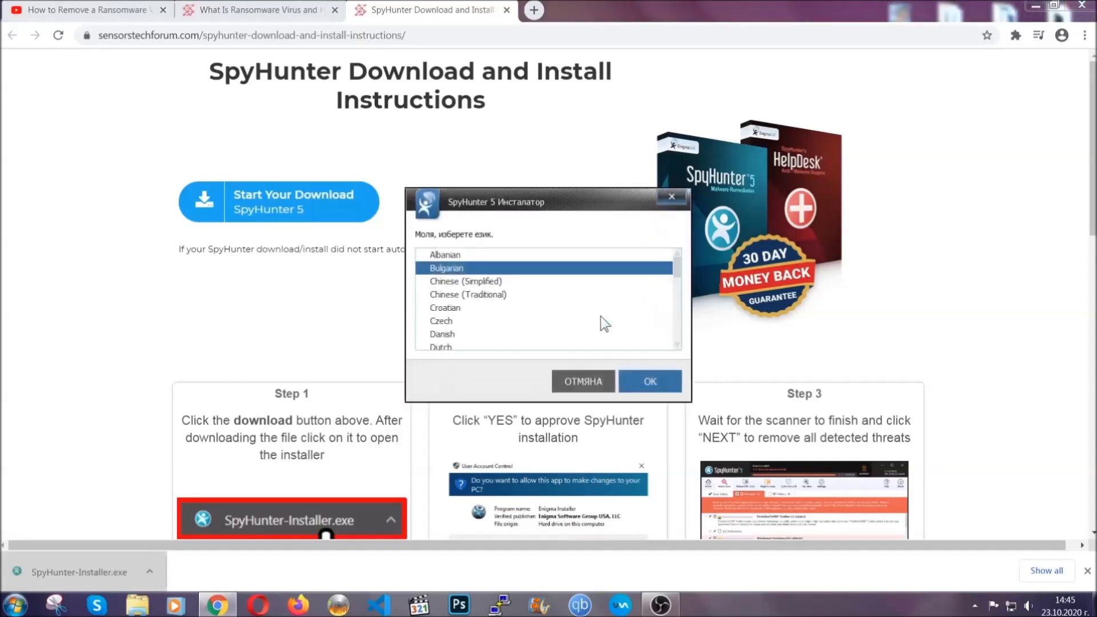
pyautogui.scroll(-2, 562, 313)
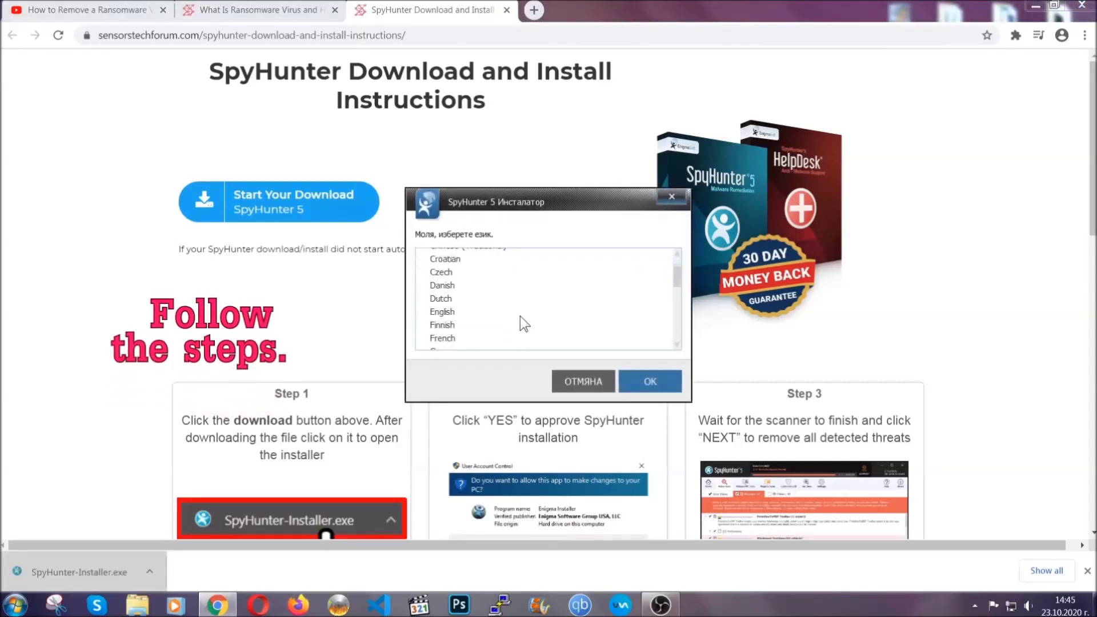
pyautogui.click(517, 313)
pyautogui.click(649, 380)
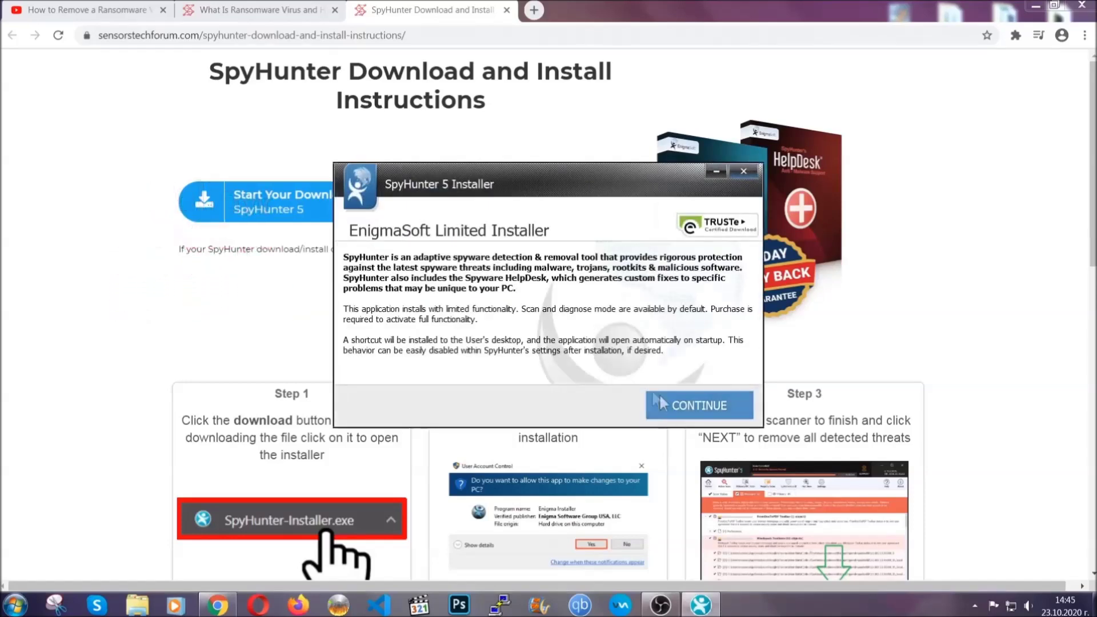
pyautogui.click(662, 403)
pyautogui.click(559, 369)
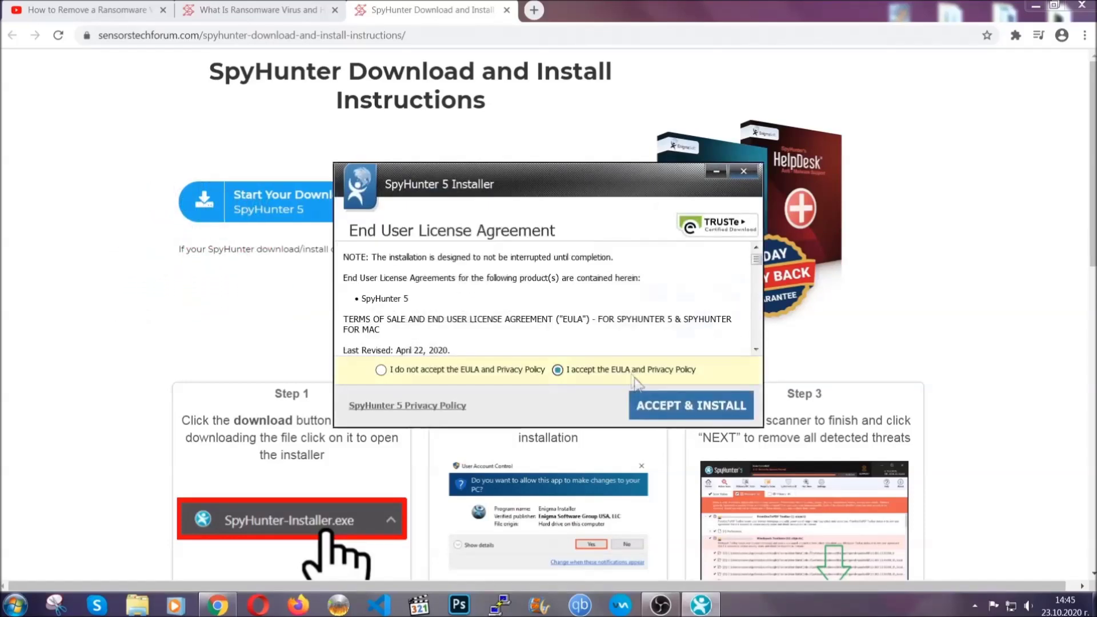
pyautogui.click(654, 400)
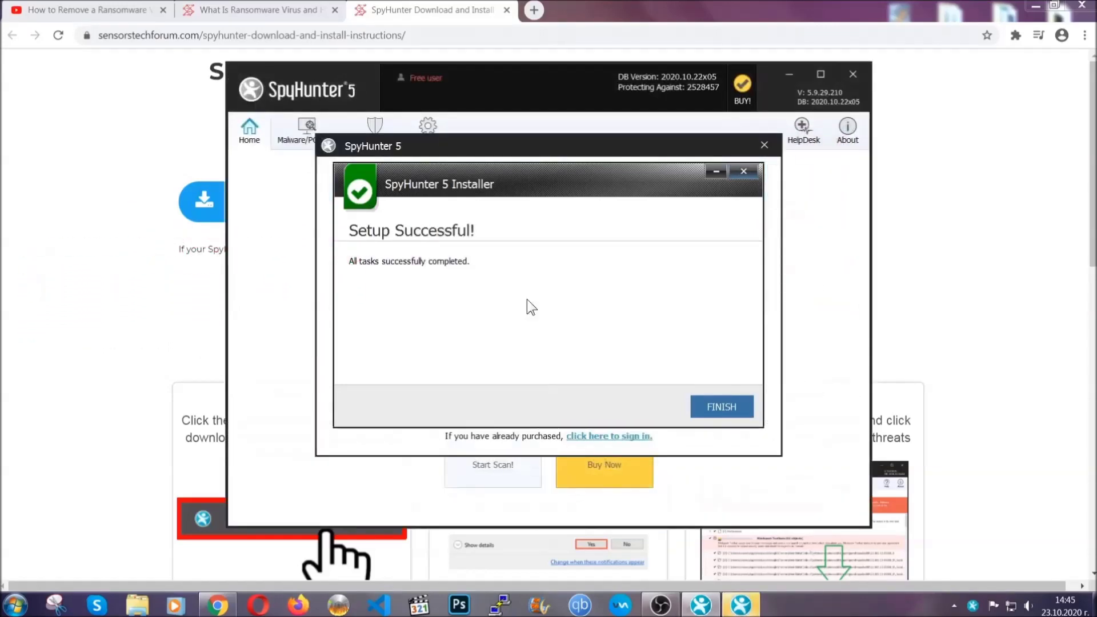
# Dismiss the Setup Successful message so SpyHunter's malware scan can run
pyautogui.click(701, 409)
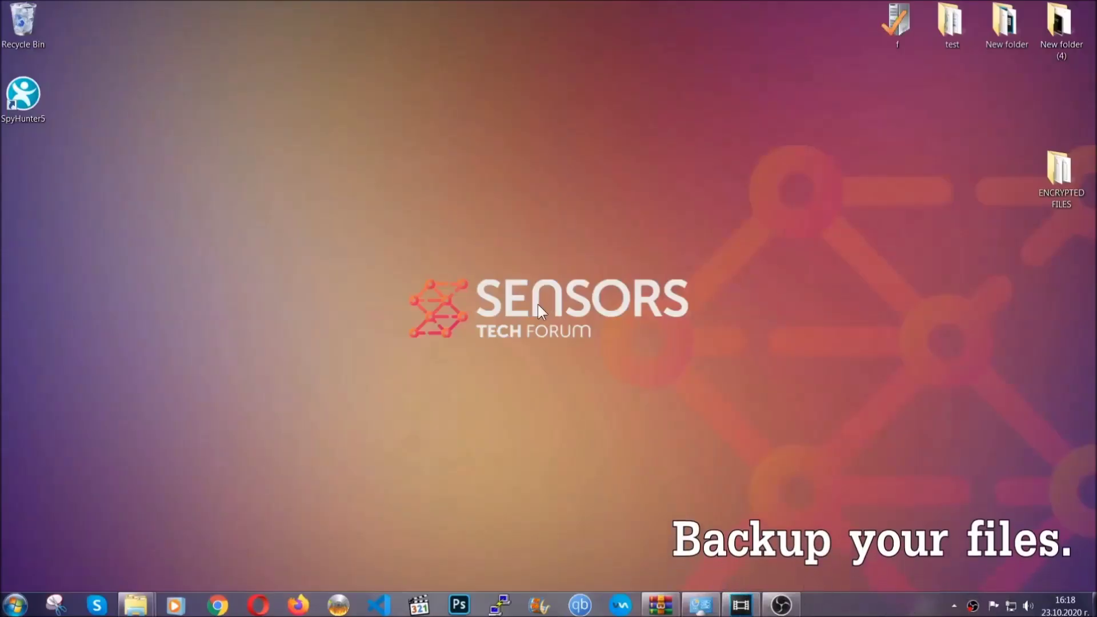
# Copy all six encrypted .efji files from the ENCRYPTED FILES folder
pyautogui.doubleClick(1053, 175)
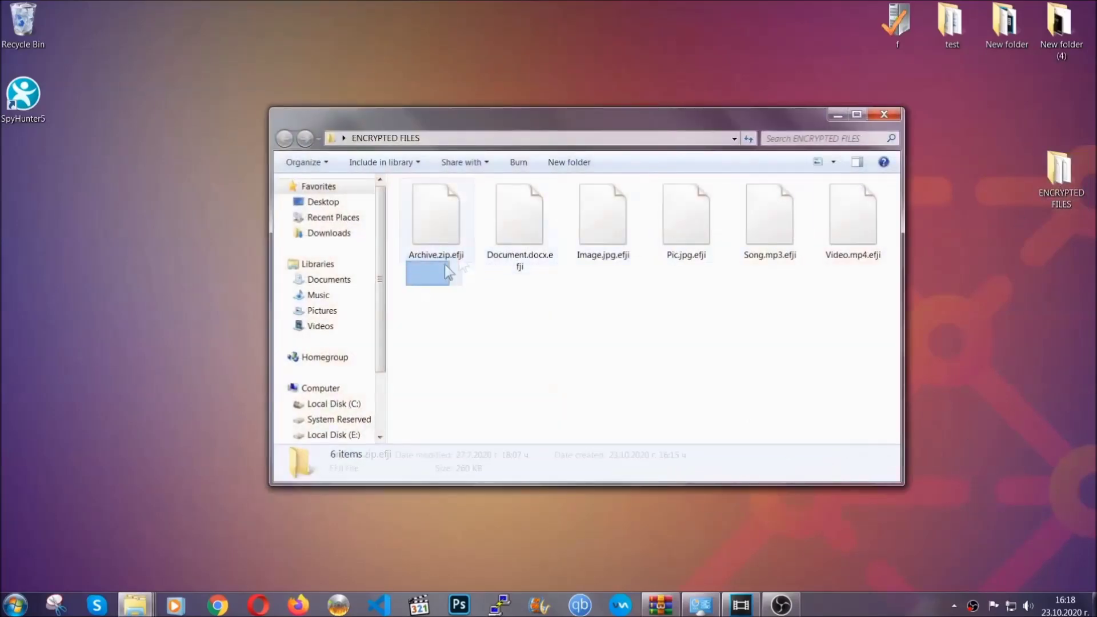
pyautogui.moveTo(407, 283); pyautogui.dragTo(858, 203)
pyautogui.rightClick(857, 203)
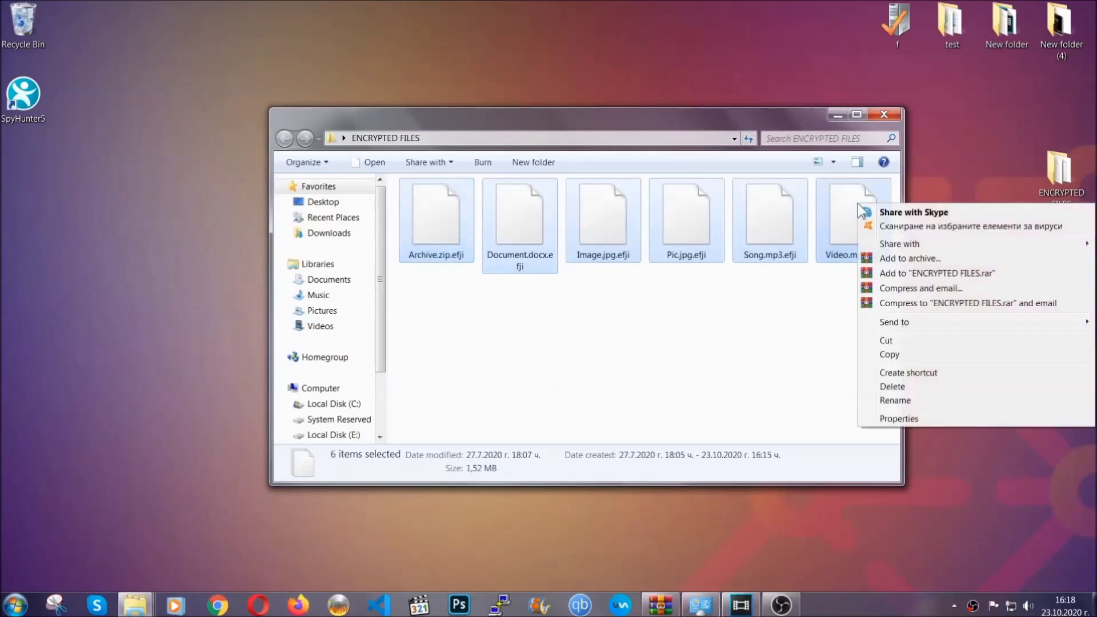
pyautogui.click(889, 356)
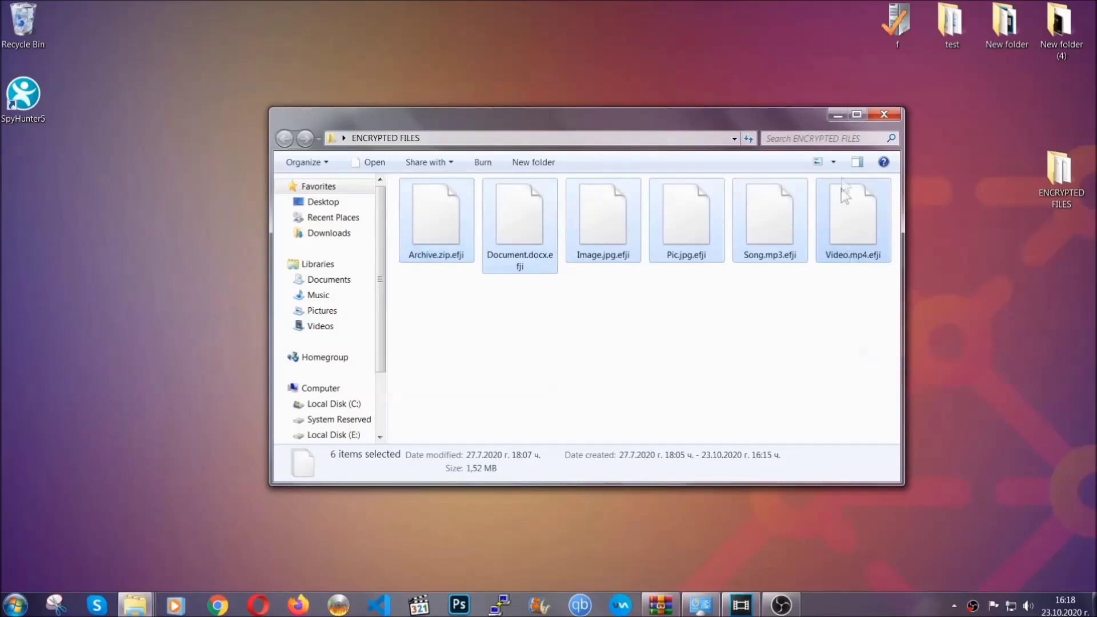
pyautogui.click(842, 113)
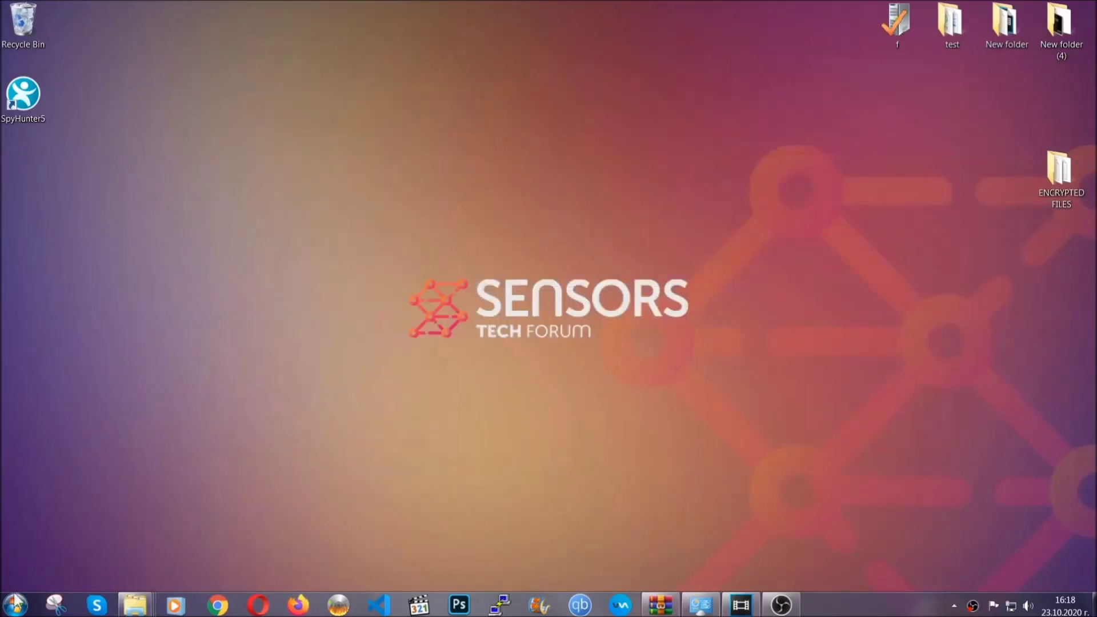
# Paste the copied files onto FLASH DRIVE (H:) and close the window
pyautogui.click(14, 604)
pyautogui.click(210, 430)
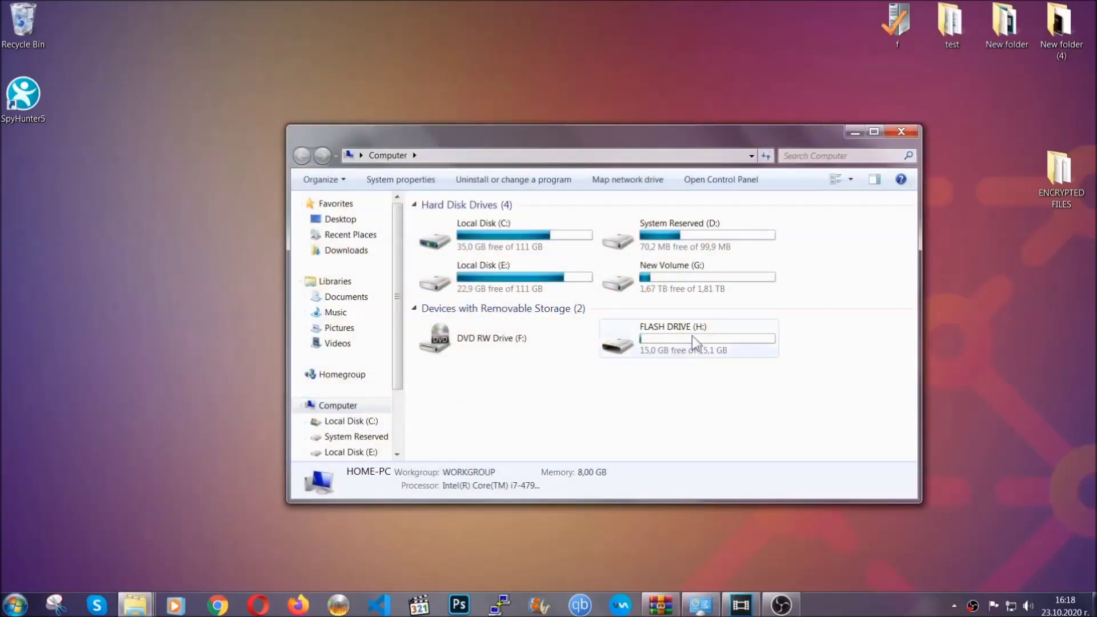
pyautogui.doubleClick(692, 335)
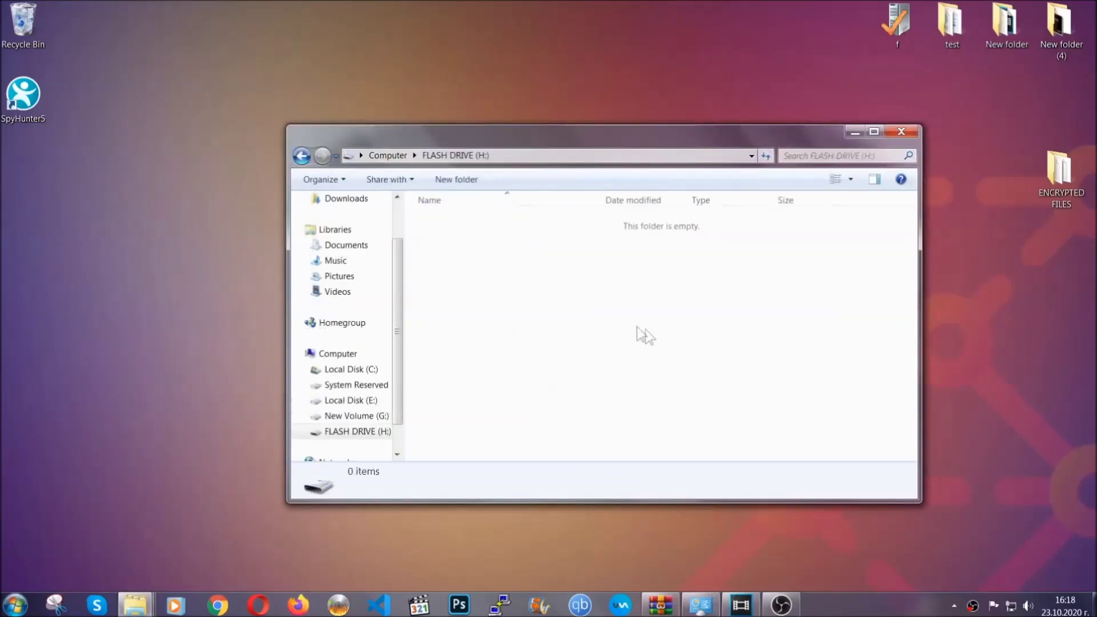
pyautogui.rightClick(473, 255)
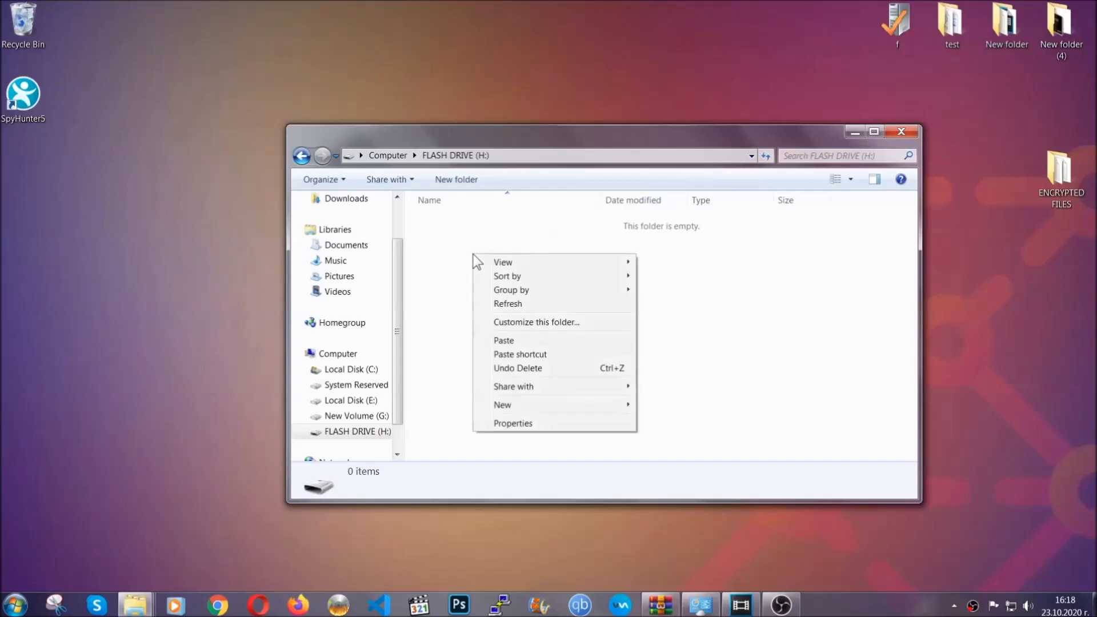
pyautogui.click(499, 341)
pyautogui.click(500, 342)
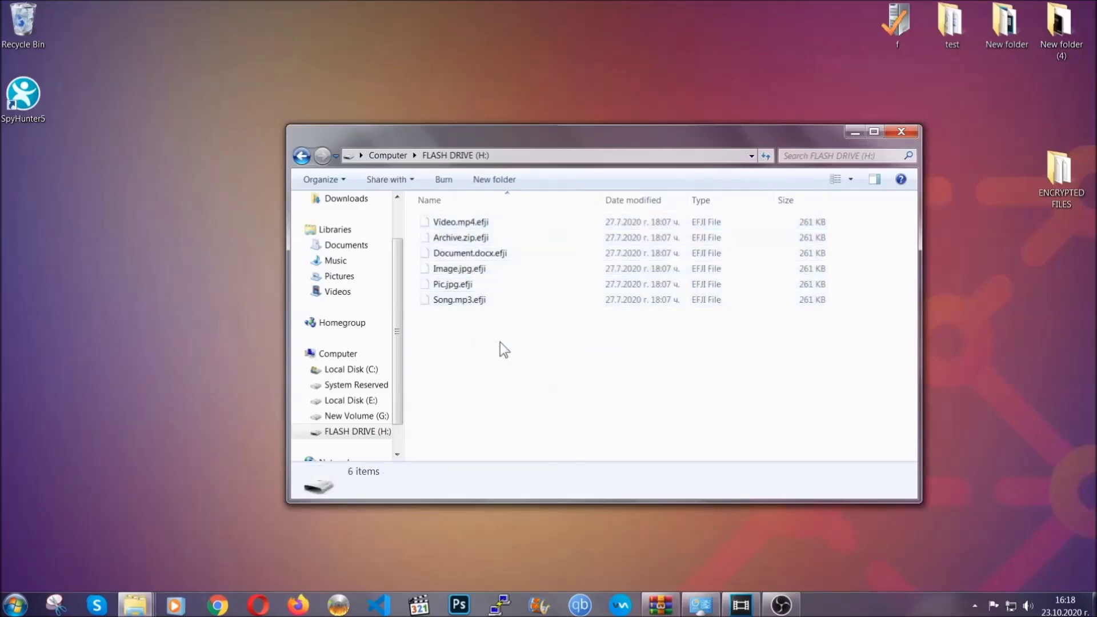
pyautogui.click(907, 135)
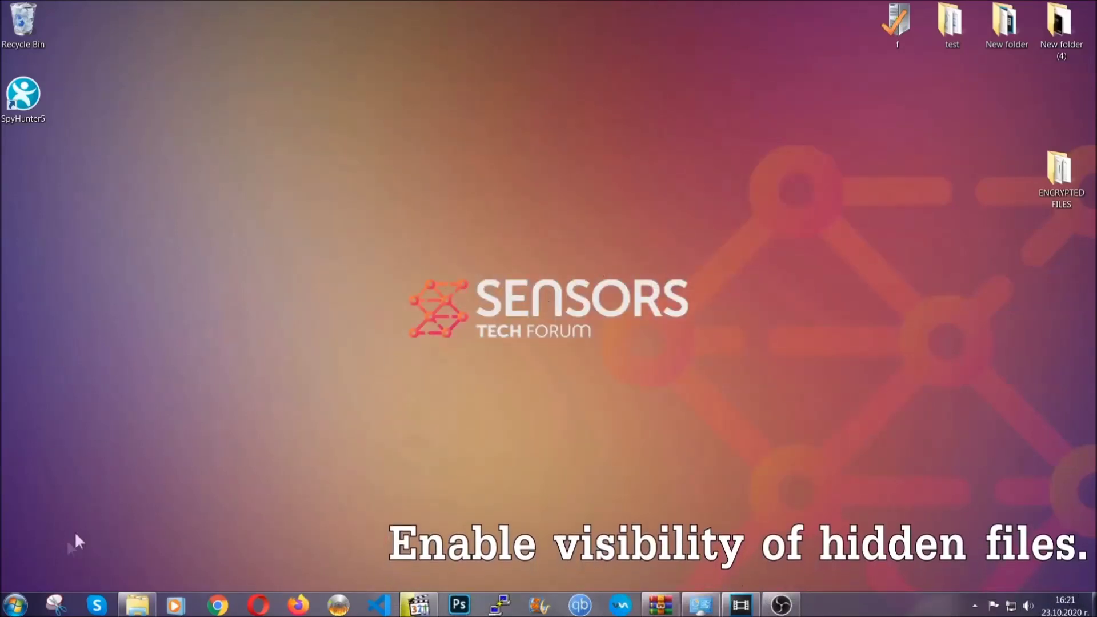
# Turn on 'Show hidden files, folders, and drives' in Folder Options and apply it
pyautogui.click(15, 605)
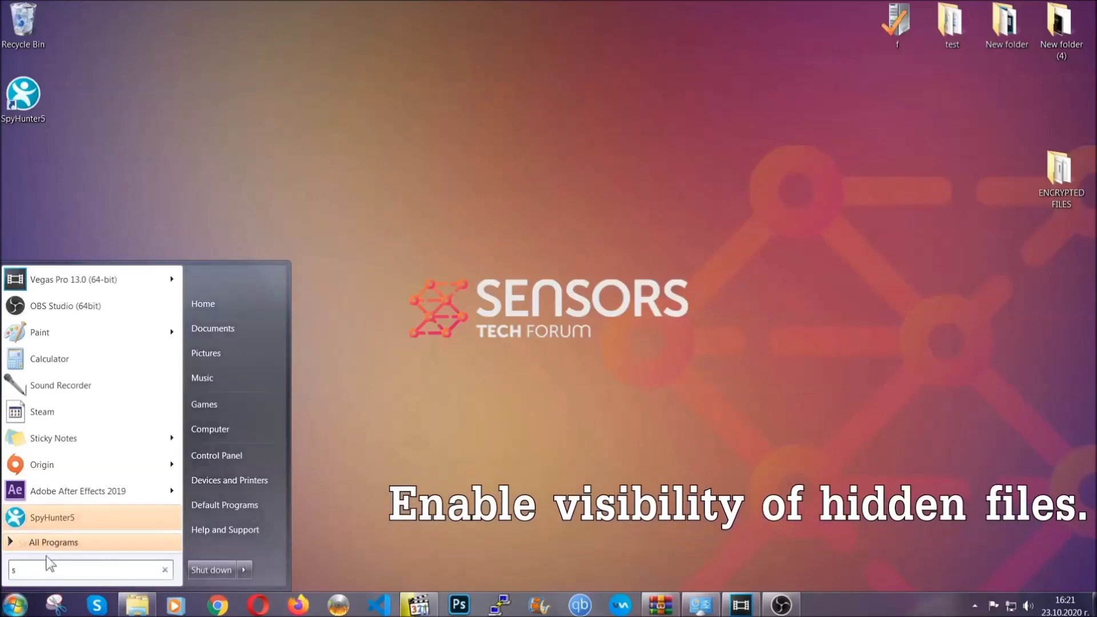
pyautogui.write('showh')
pyautogui.press('BackSpace')
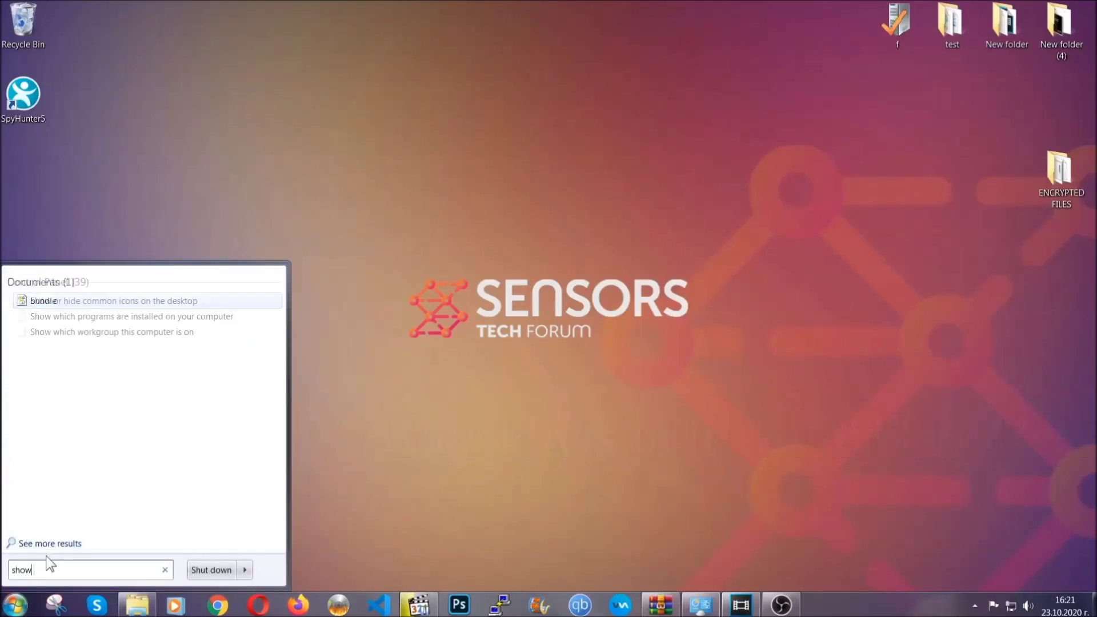
pyautogui.write('hidden files')
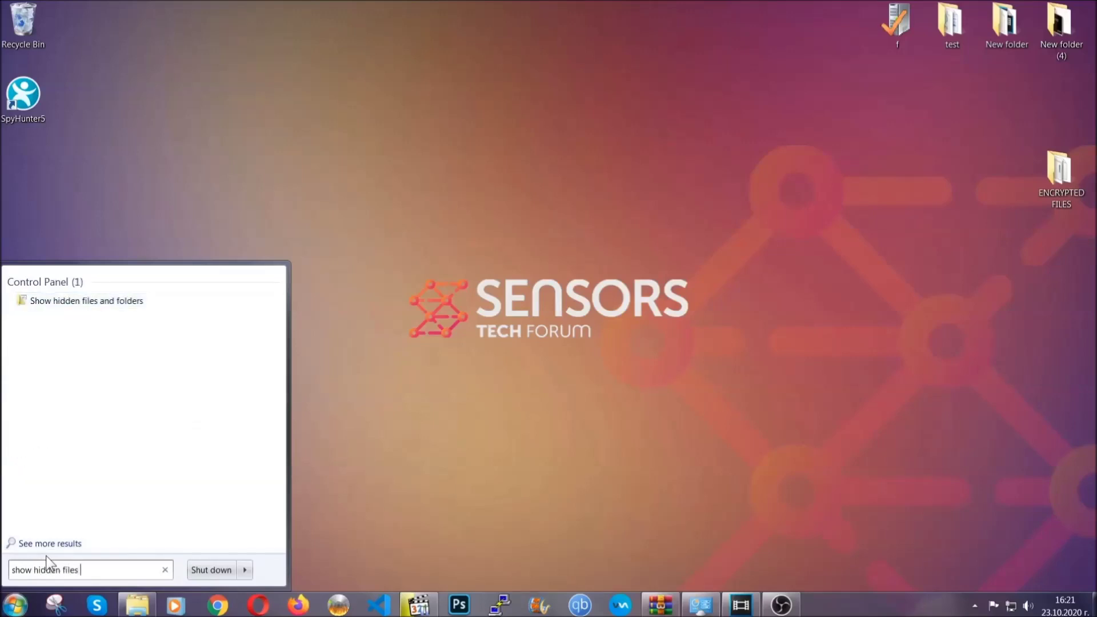
pyautogui.write(' and folders')
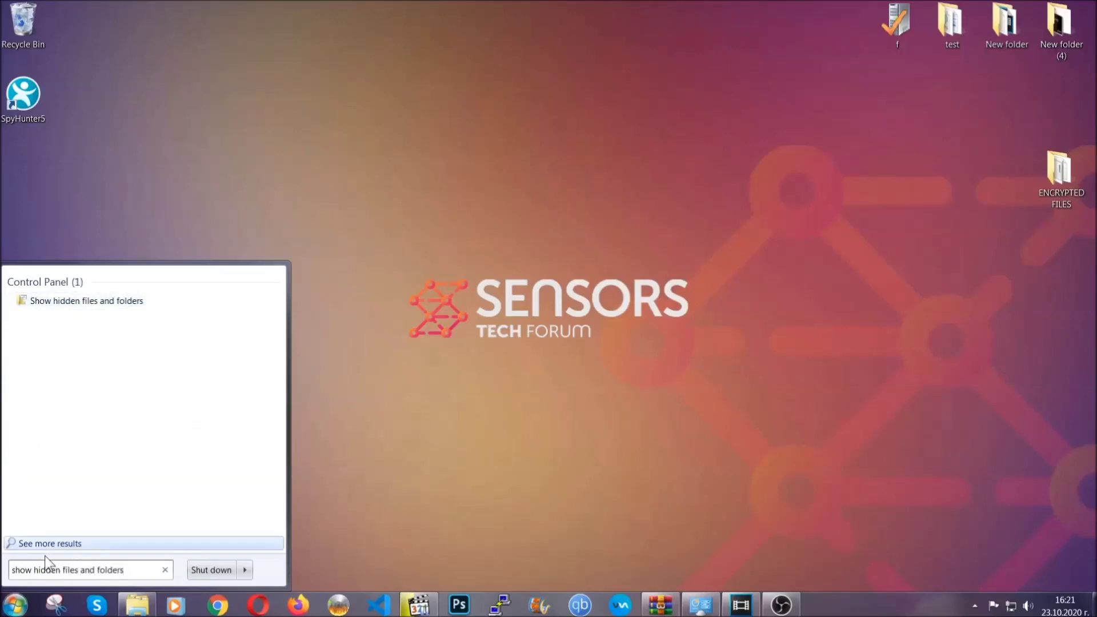
pyautogui.click(130, 305)
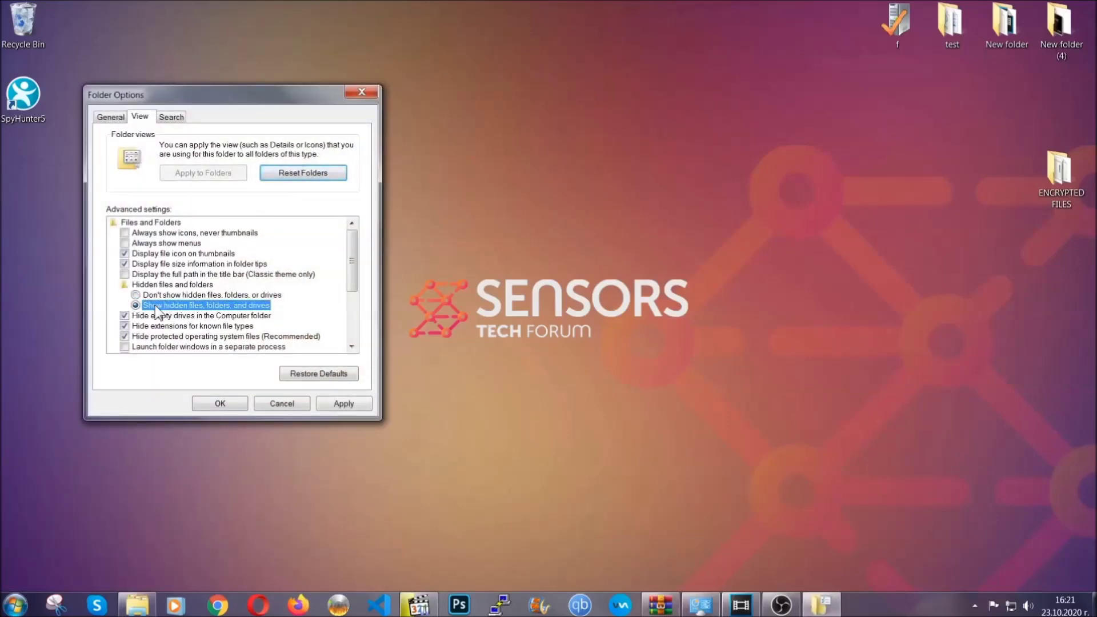
pyautogui.click(343, 404)
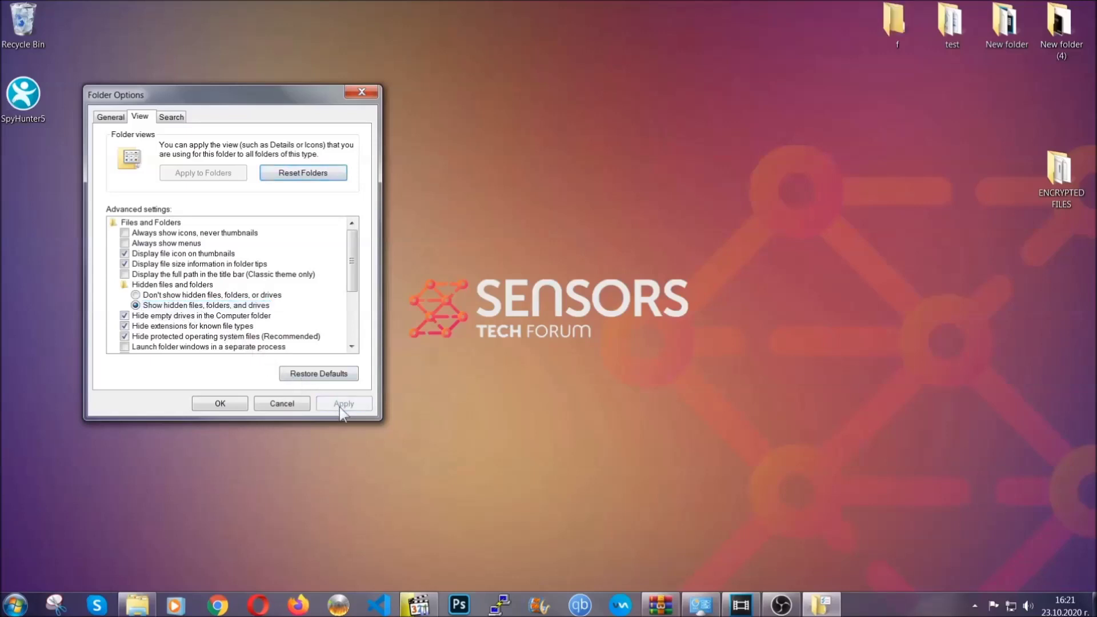
pyautogui.click(217, 403)
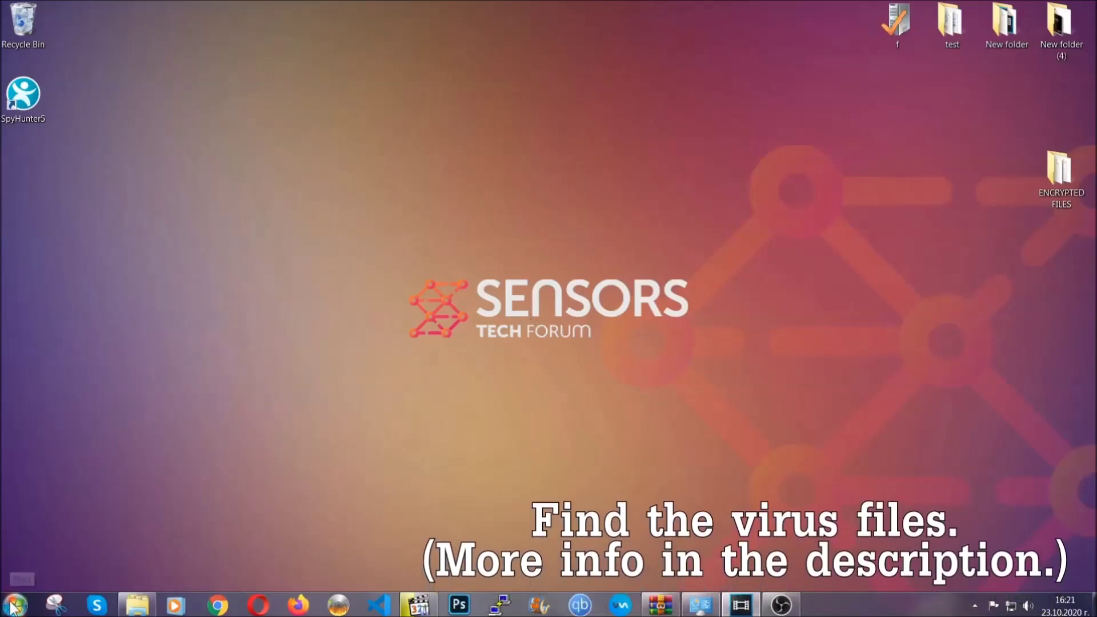
# Search Computer for 'fileextension:exe Example Virus Name'
pyautogui.click(15, 605)
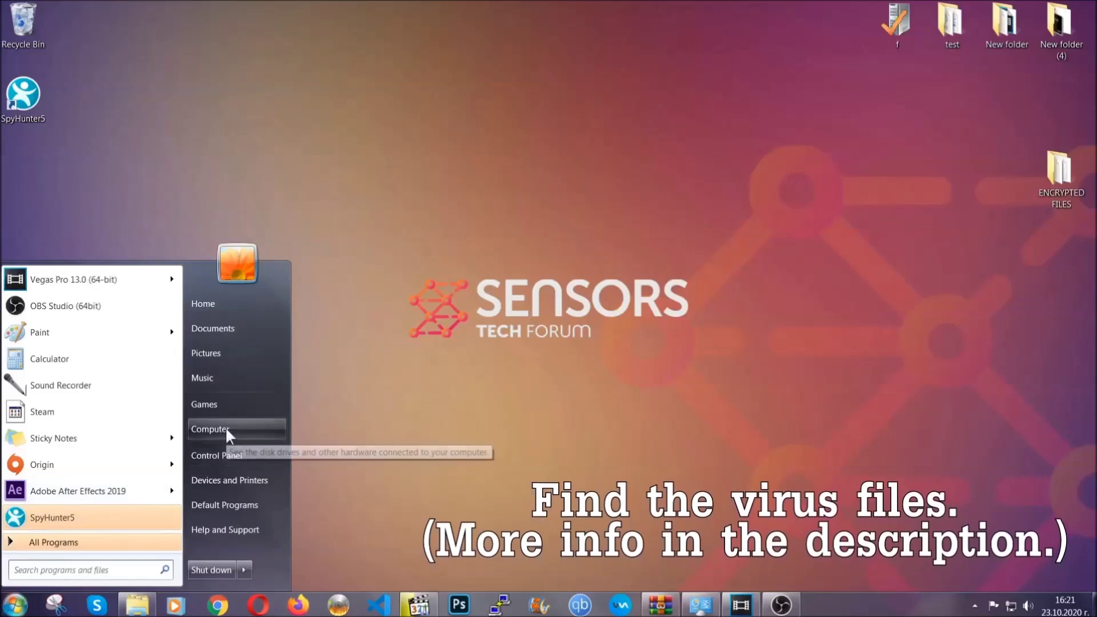
pyautogui.click(209, 429)
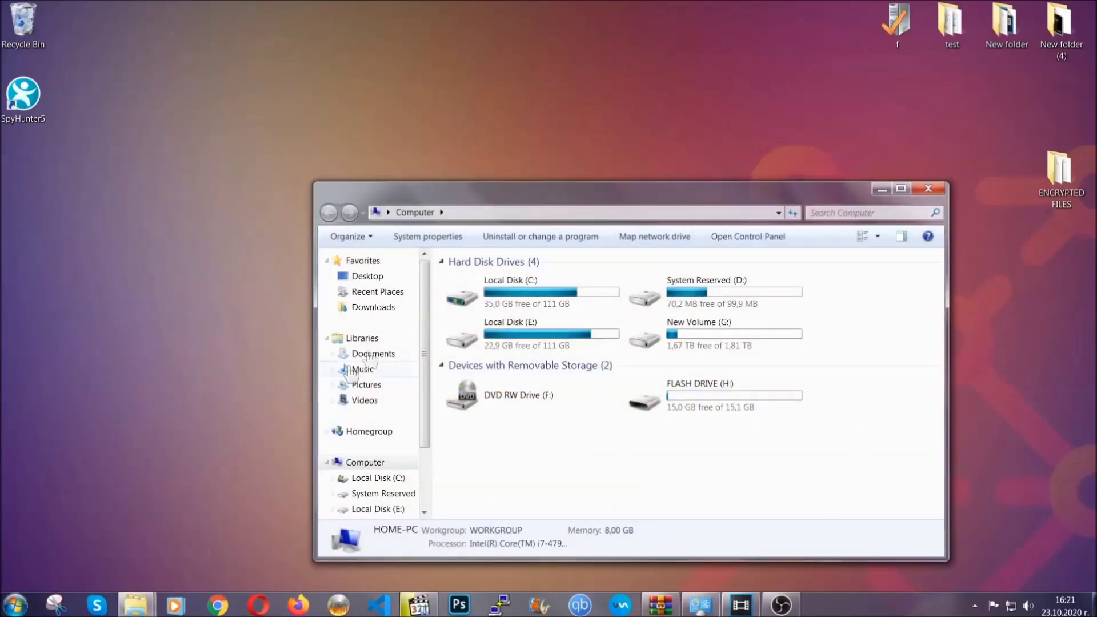
pyautogui.moveTo(598, 202); pyautogui.dragTo(526, 153)
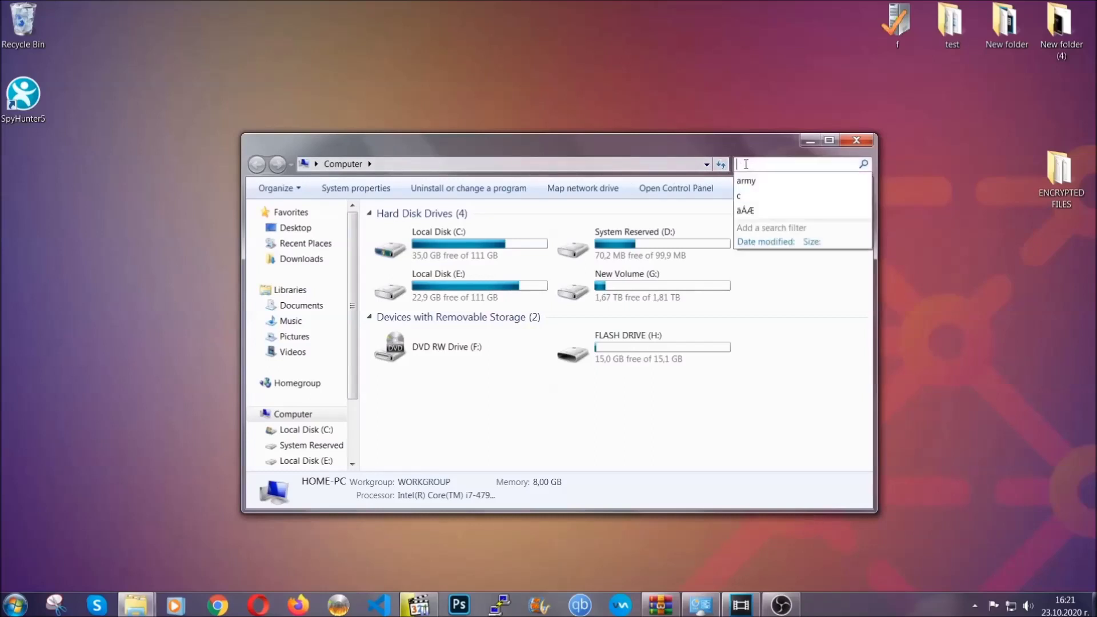
pyautogui.write('fileextension')
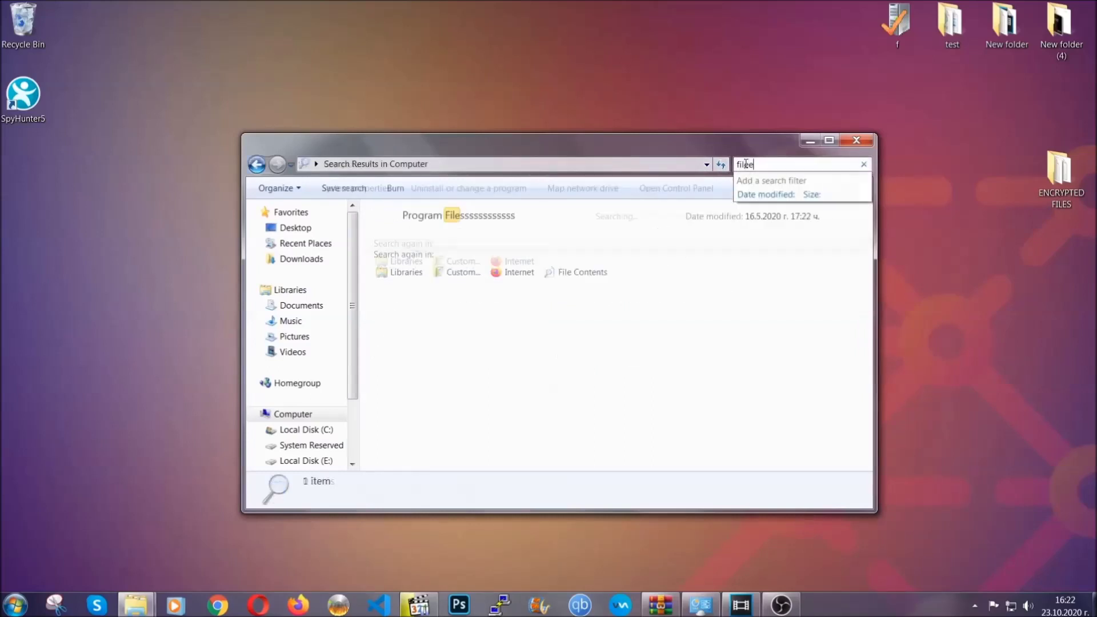
pyautogui.write(':exe ')
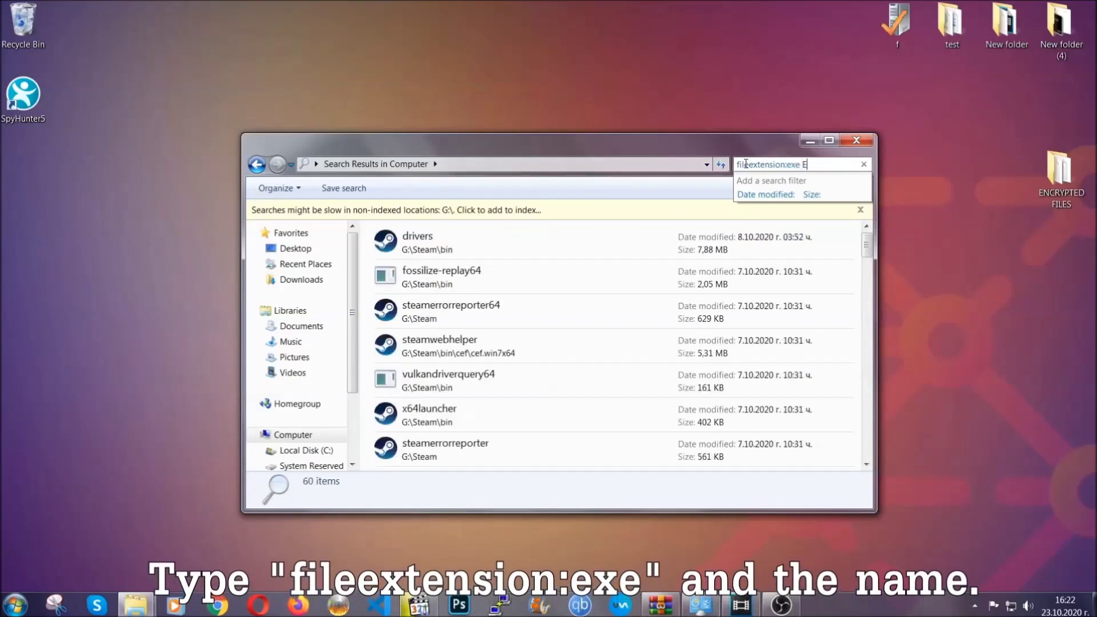
pyautogui.write('Exampl')
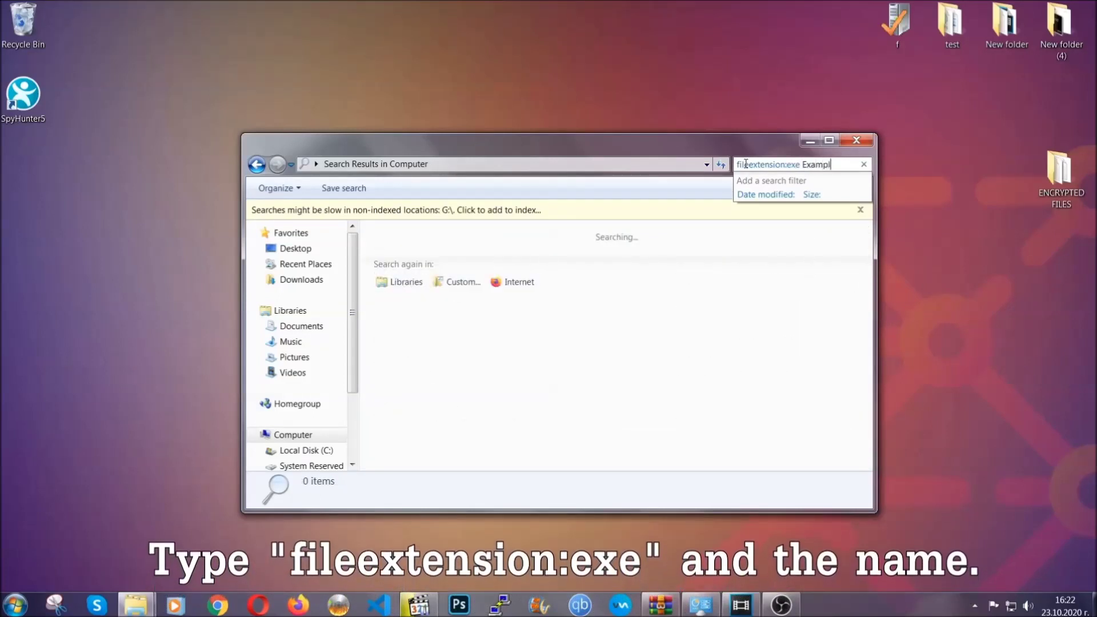
pyautogui.write('e Virus Name')
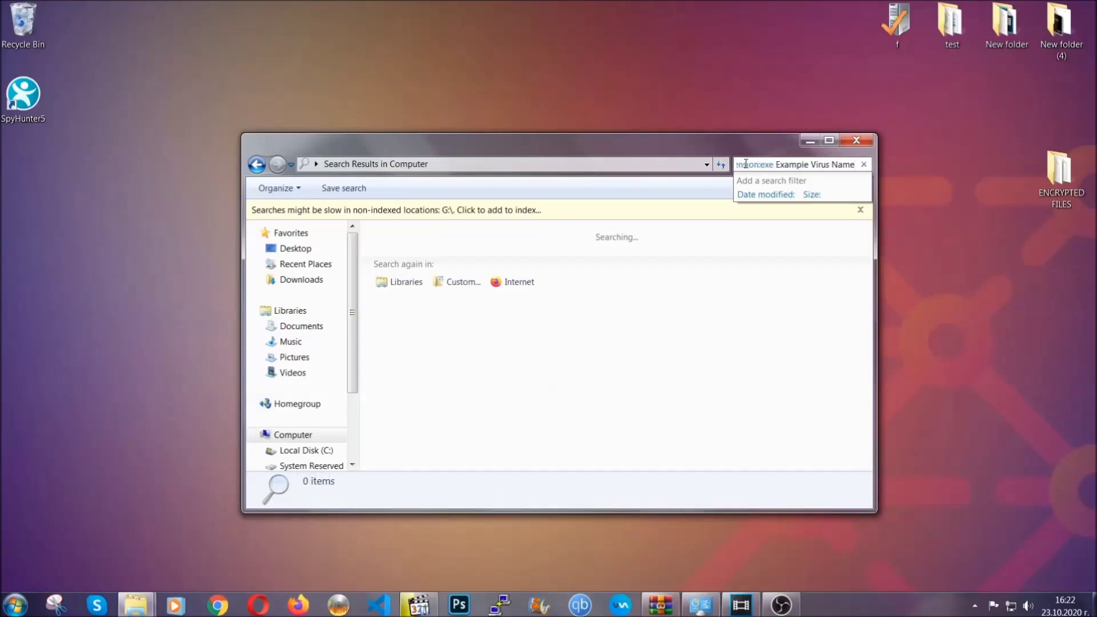
pyautogui.press('Return')
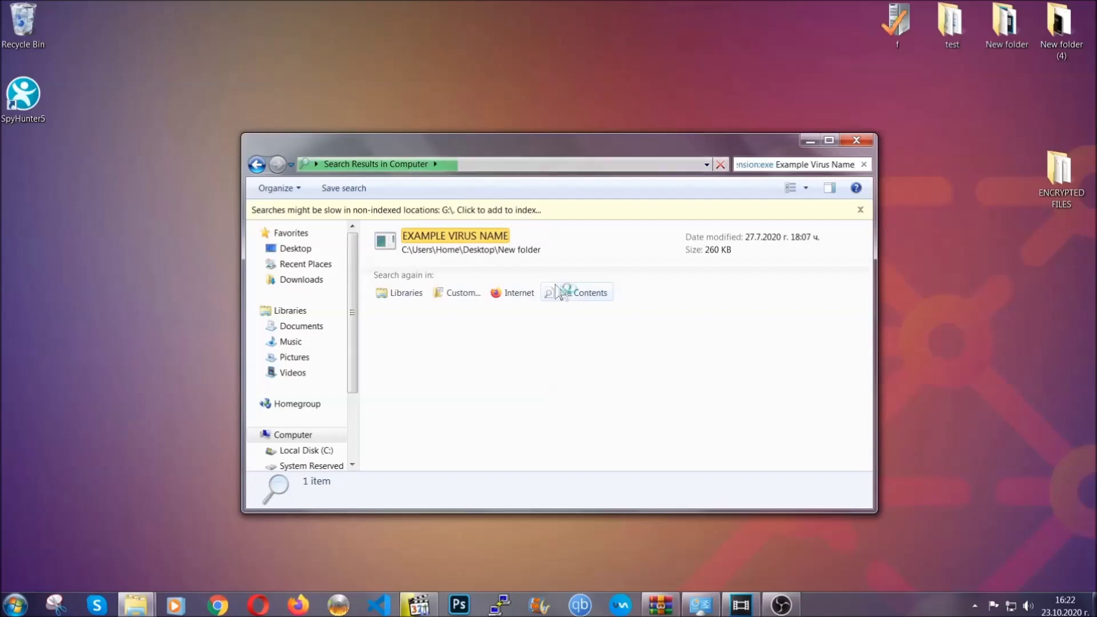
# Delete the EXAMPLE VIRUS NAME file to the Recycle Bin and close the window
pyautogui.click(480, 240)
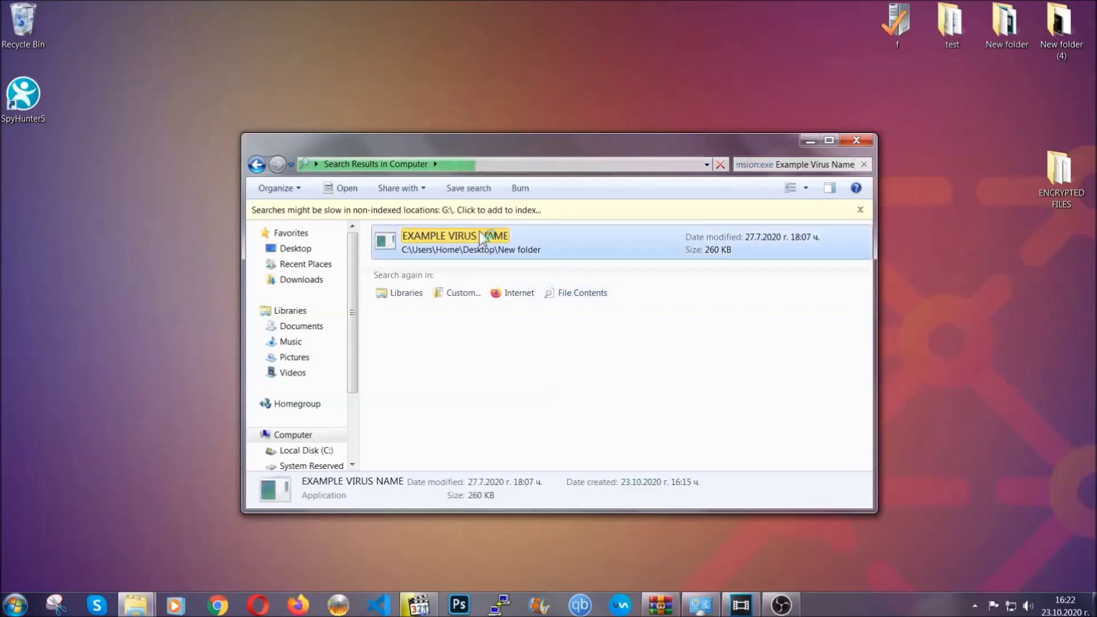
pyautogui.rightClick(479, 241)
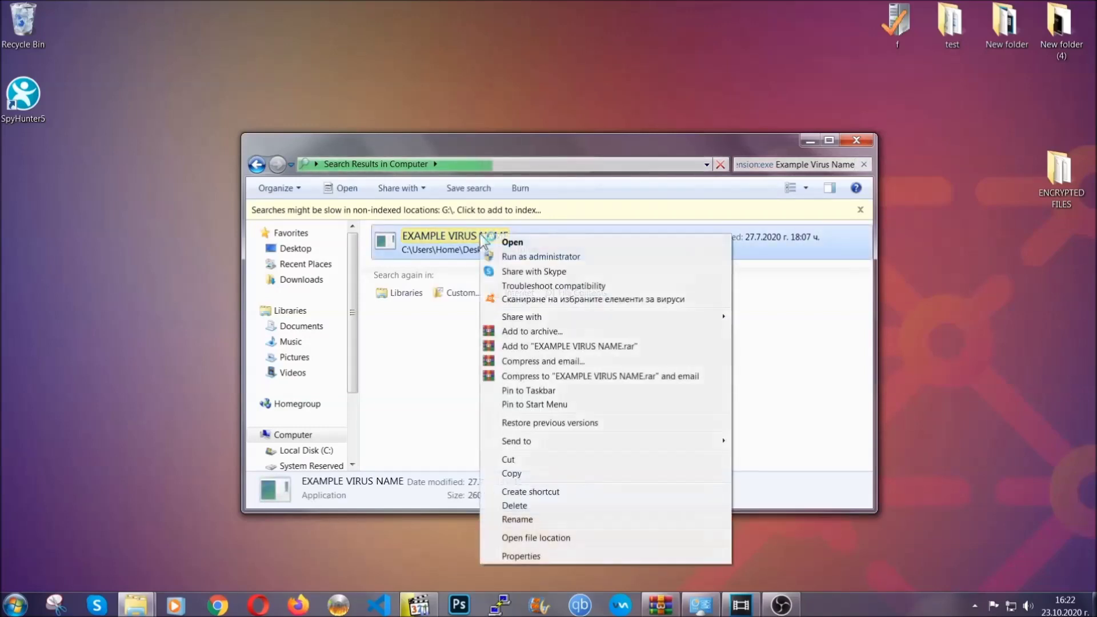
pyautogui.click(514, 504)
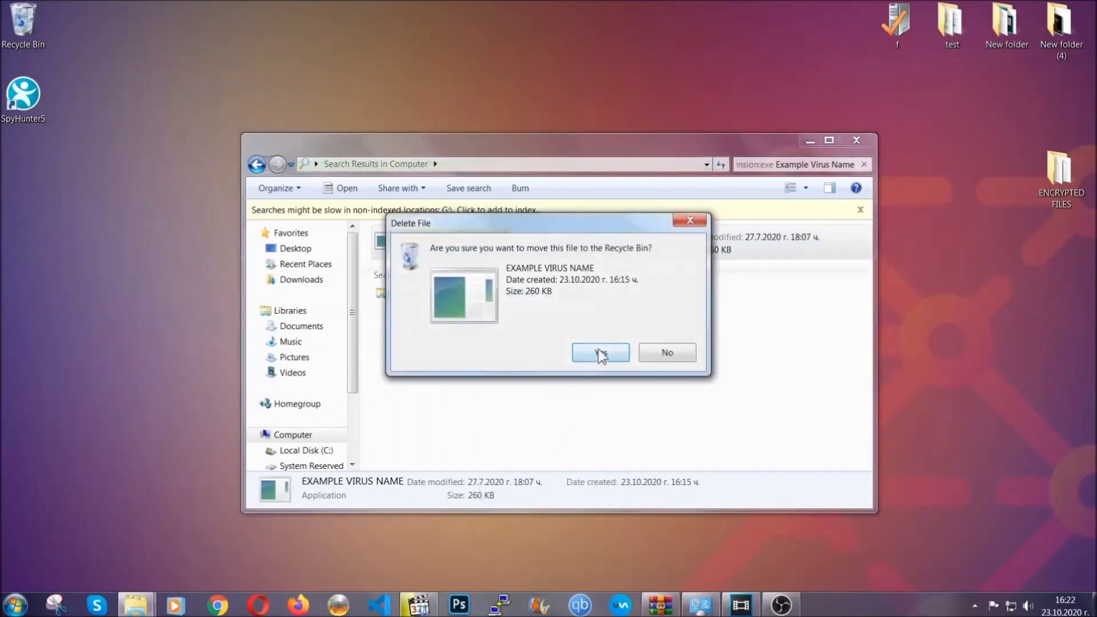
pyautogui.click(600, 354)
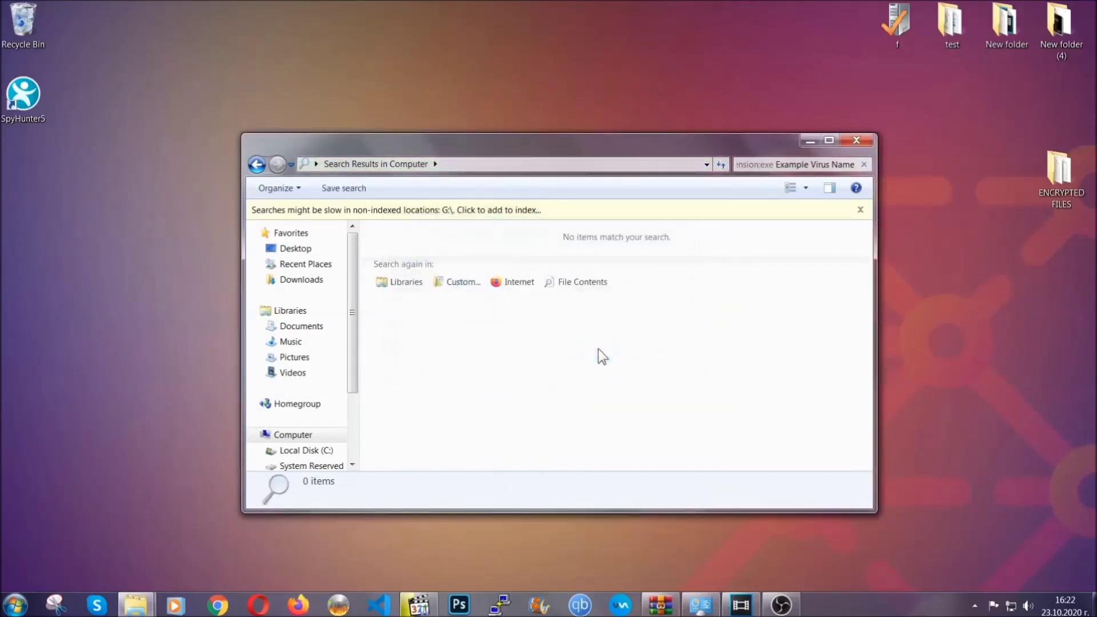
pyautogui.click(857, 140)
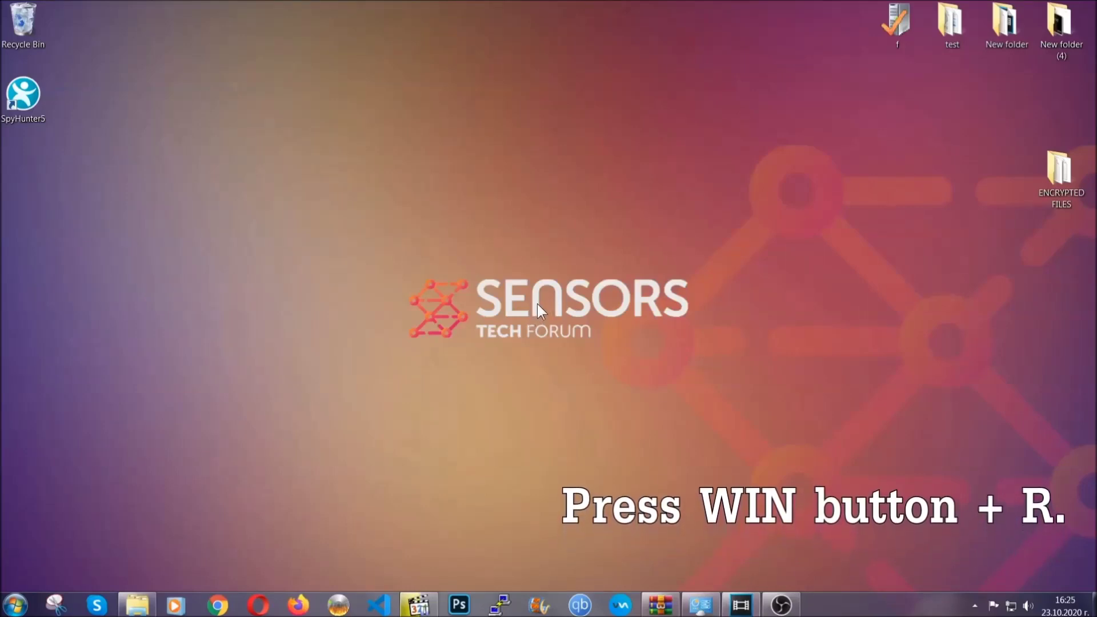
# Launch Registry Editor by running REGEDIT from the Run dialog
pyautogui.press('super+r')
pyautogui.click(103, 511)
pyautogui.press('BackSpace')
pyautogui.press('BackSpace')
pyautogui.press('BackSpace')
pyautogui.write('REGEDIT')
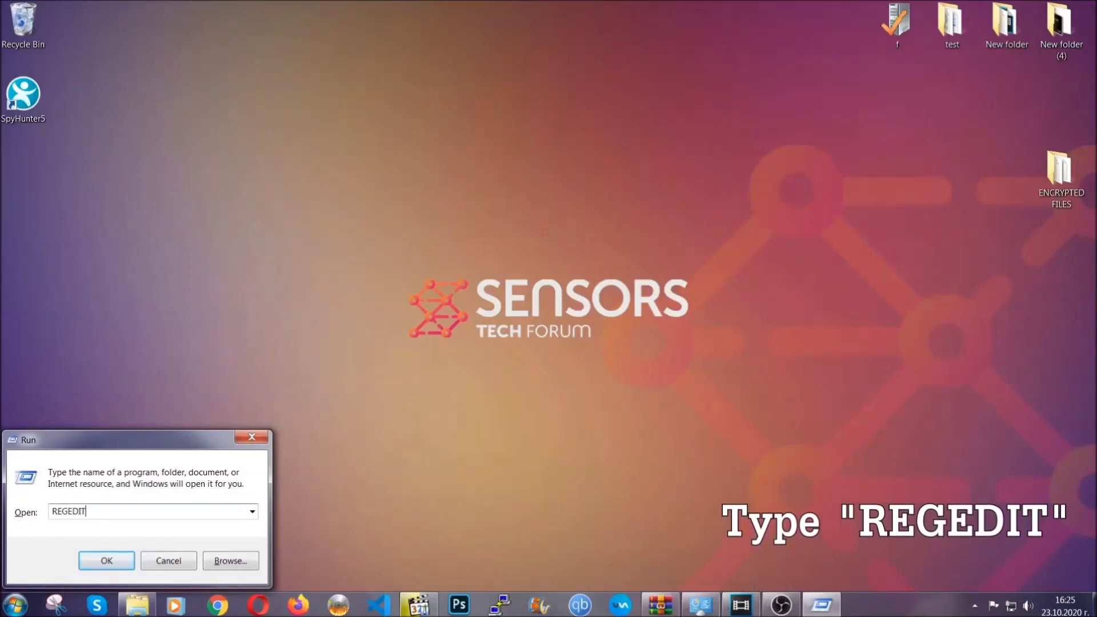
pyautogui.click(94, 558)
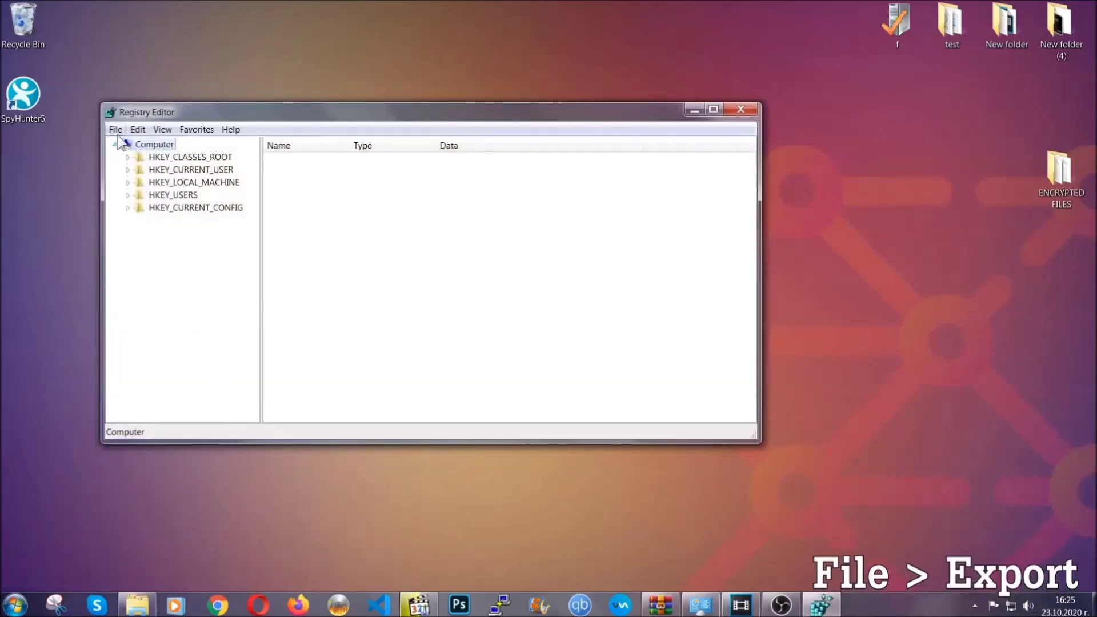
# Export the entire registry to a file named BACKUP on the Desktop
pyautogui.click(116, 130)
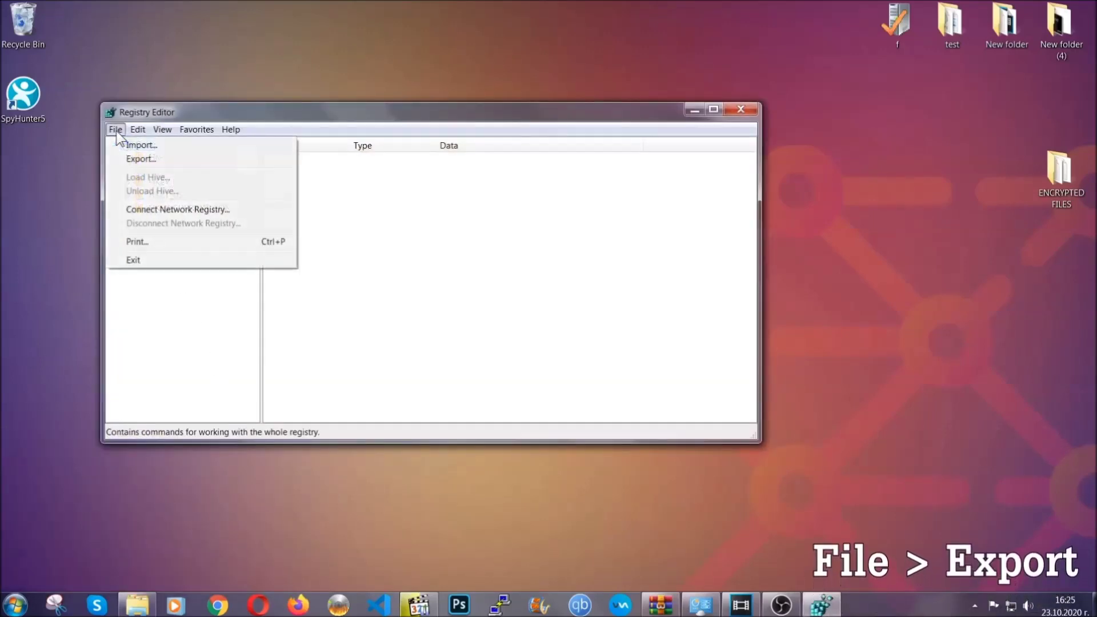
pyautogui.click(142, 158)
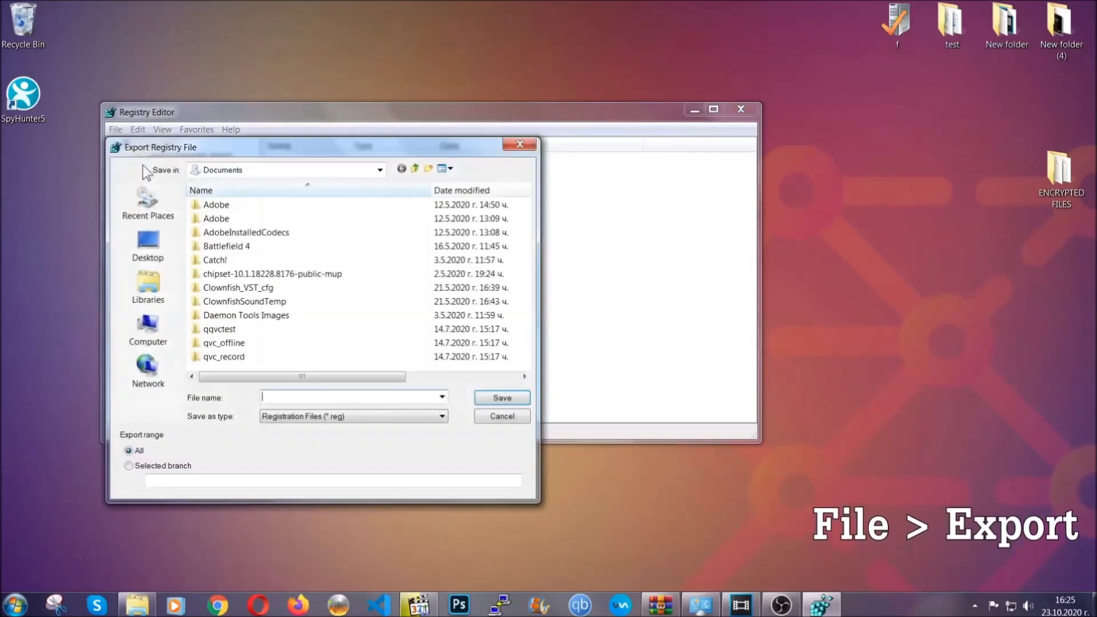
pyautogui.click(148, 246)
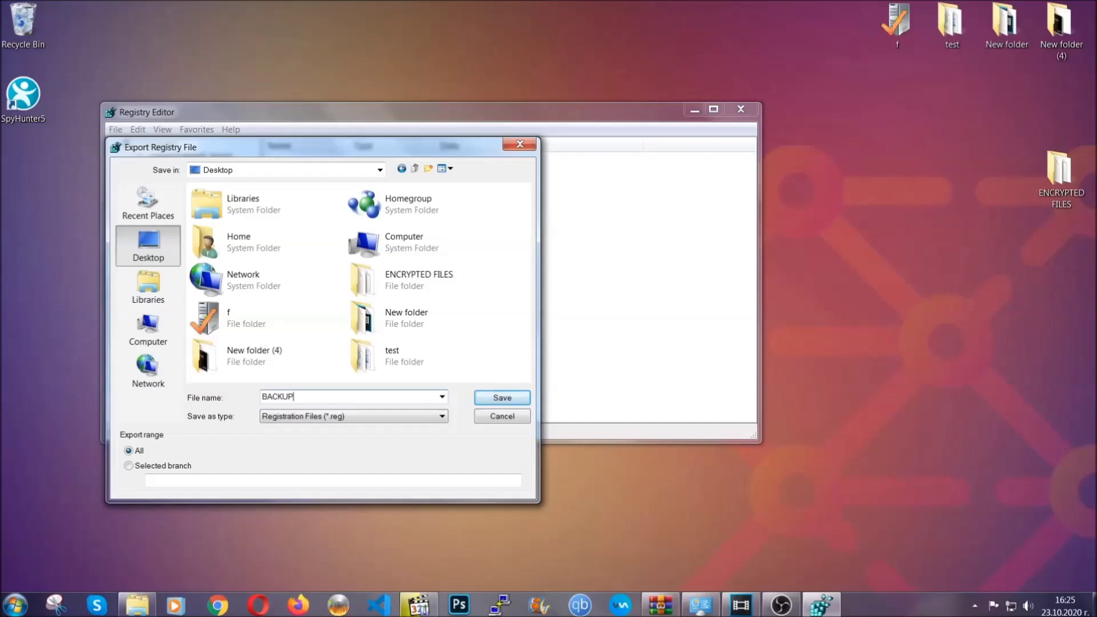
pyautogui.click(494, 399)
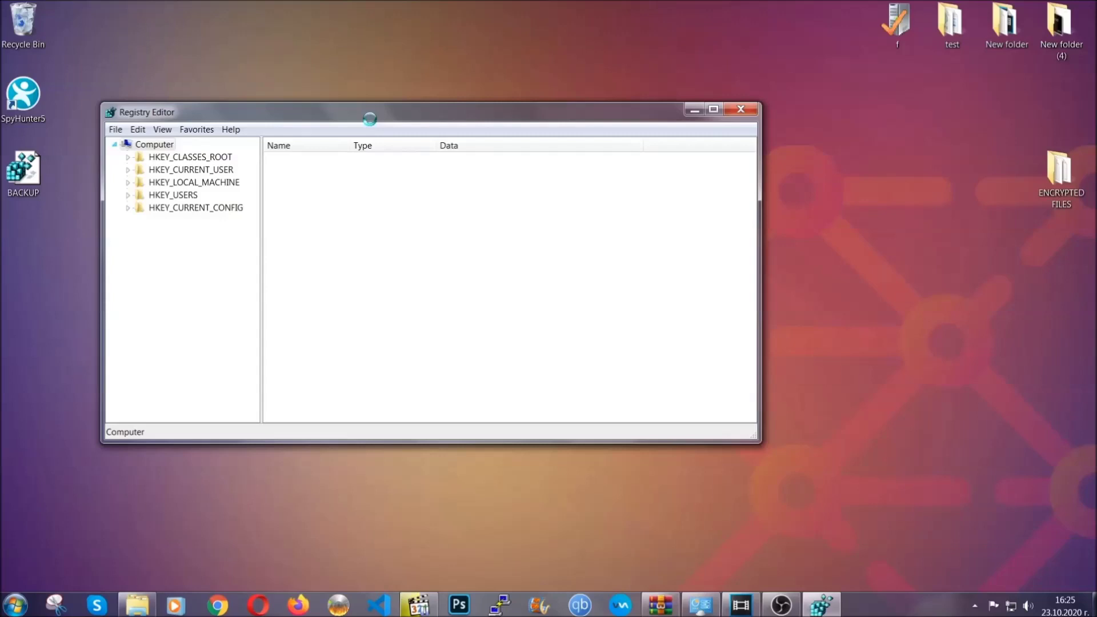
pyautogui.moveTo(369, 119); pyautogui.dragTo(476, 155)
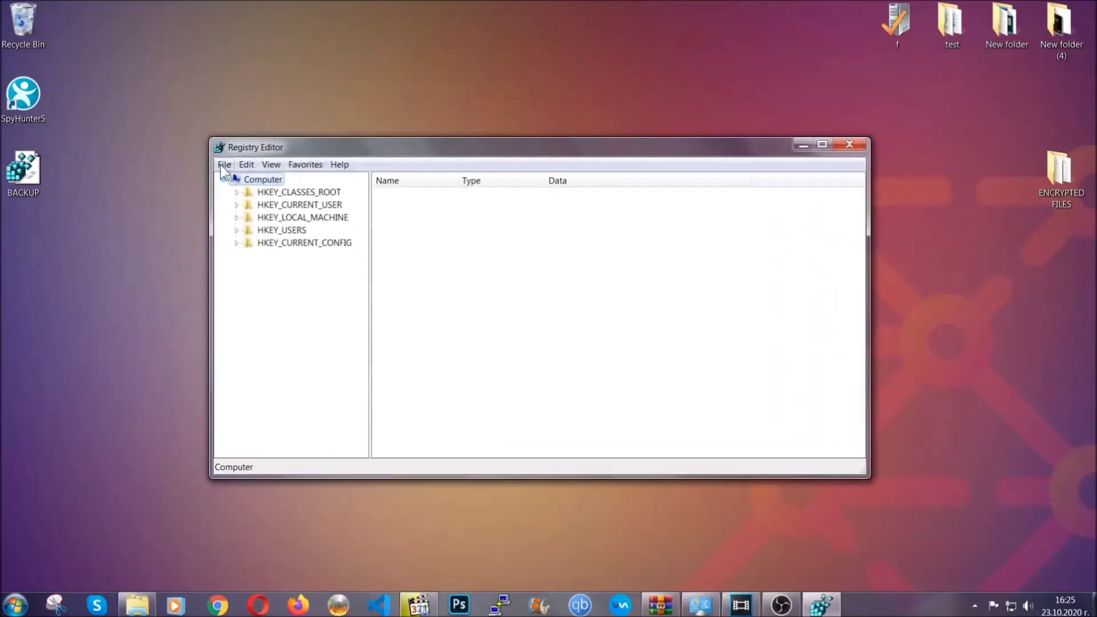
pyautogui.click(224, 164)
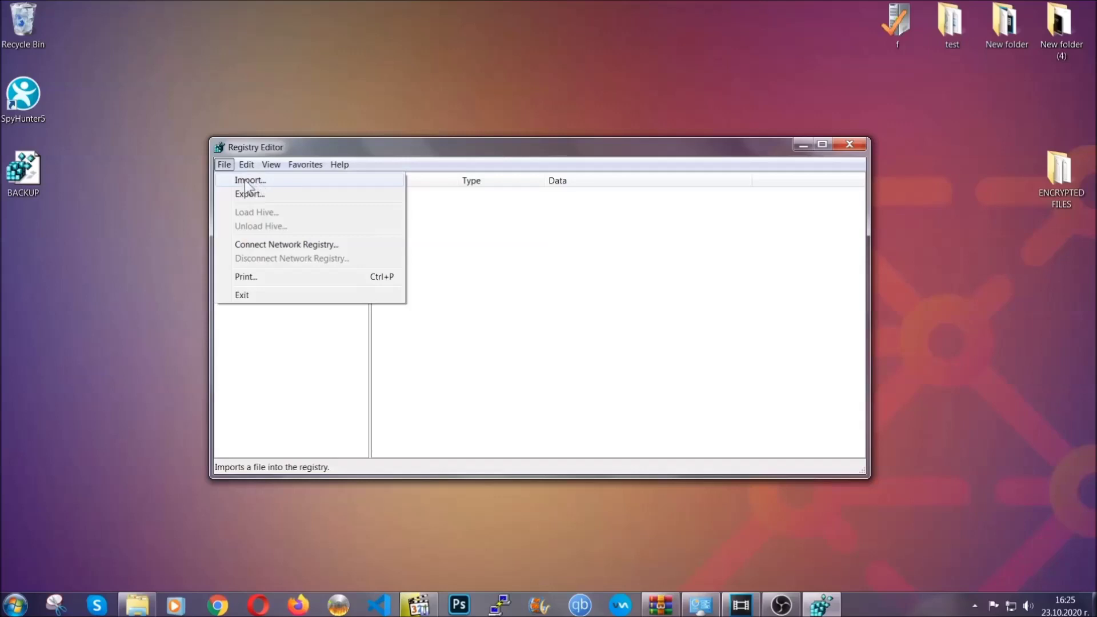
pyautogui.click(224, 165)
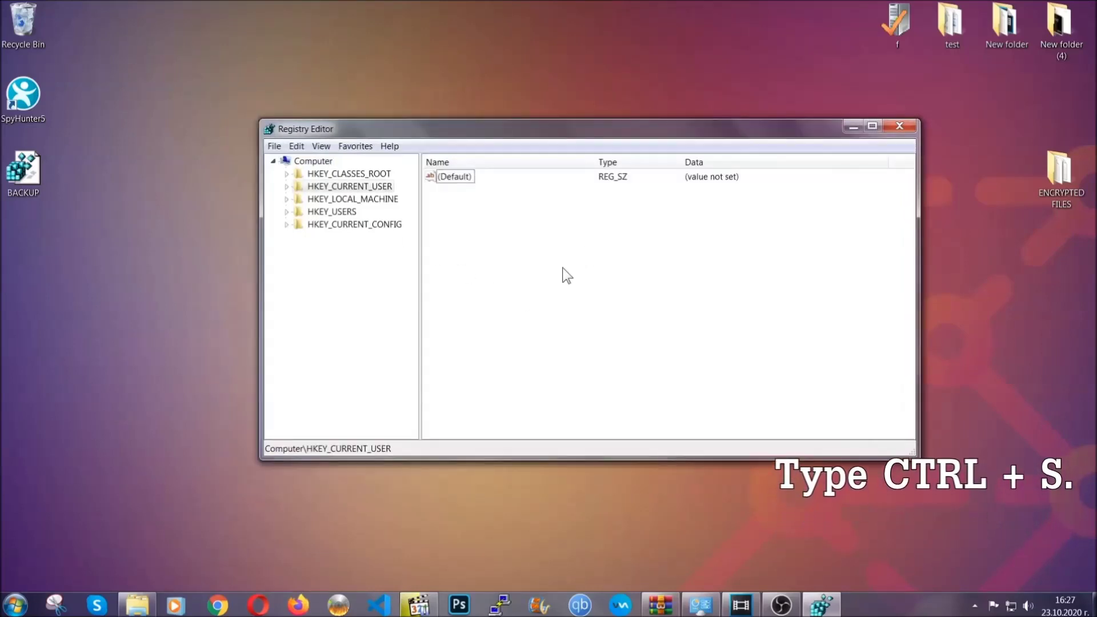
# Use registry Find to reach CurrentVersion, then show the HKCU Run key's values
pyautogui.hotkey('ctrl', 'f')
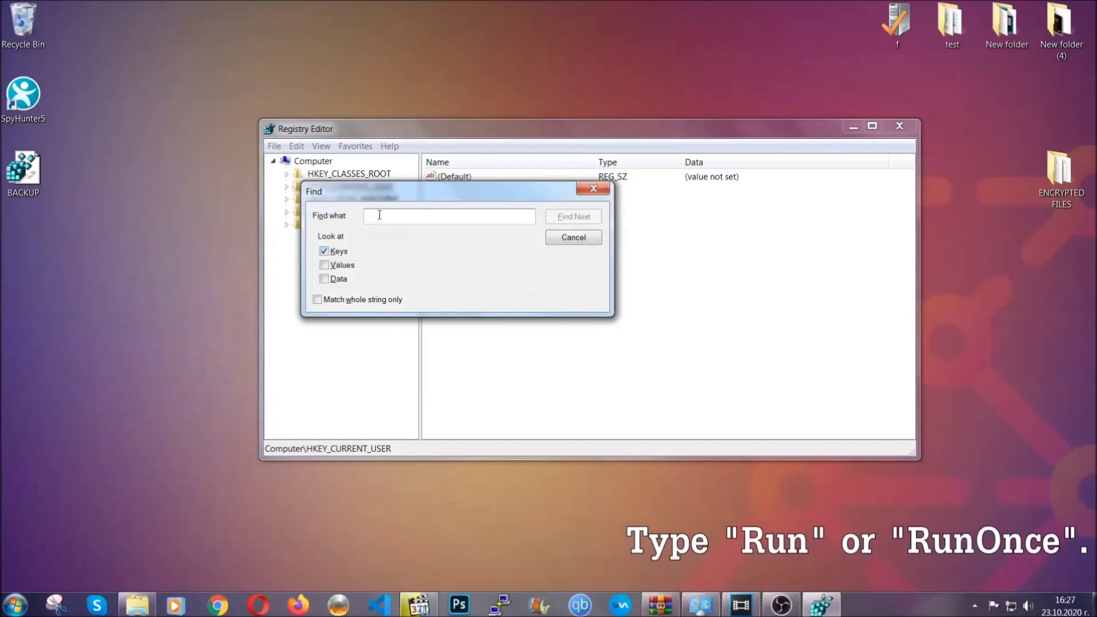
pyautogui.write('RunO')
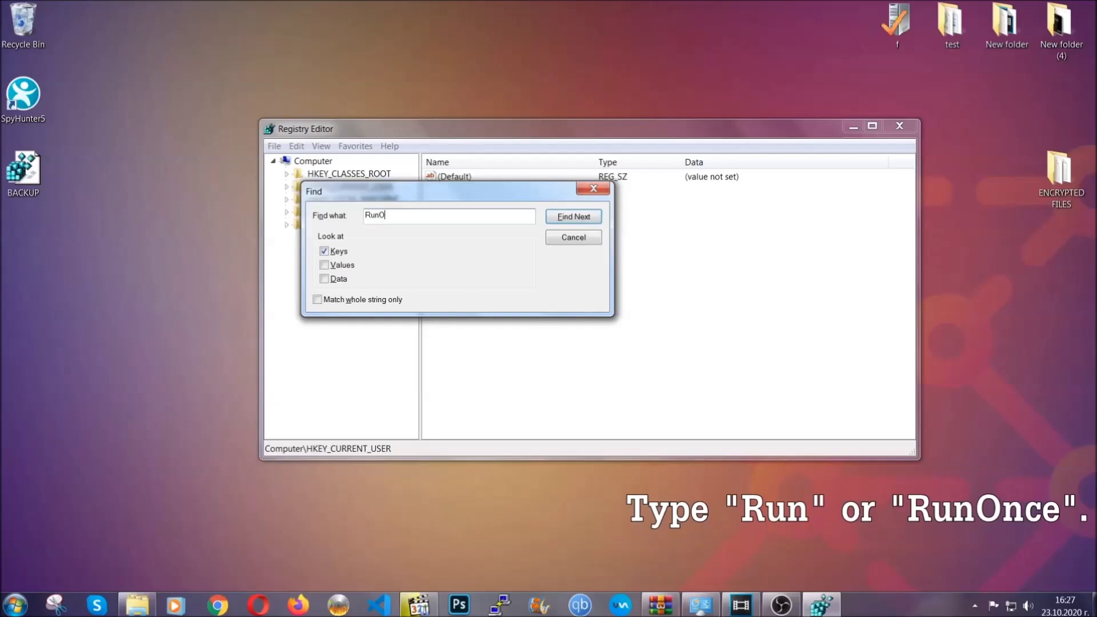
pyautogui.write('nce')
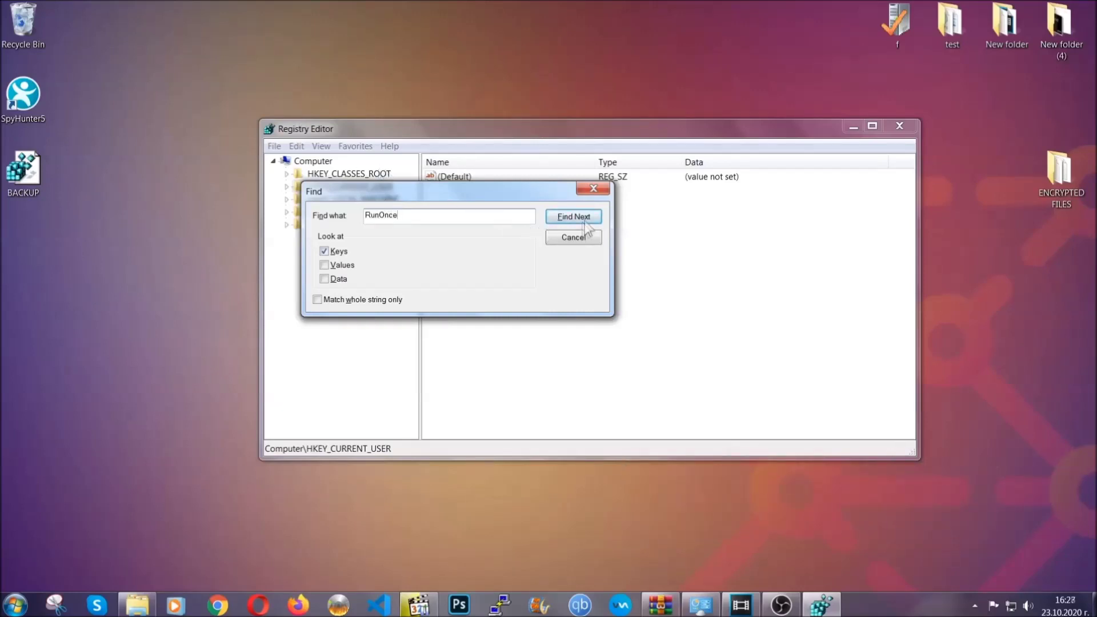
pyautogui.click(588, 221)
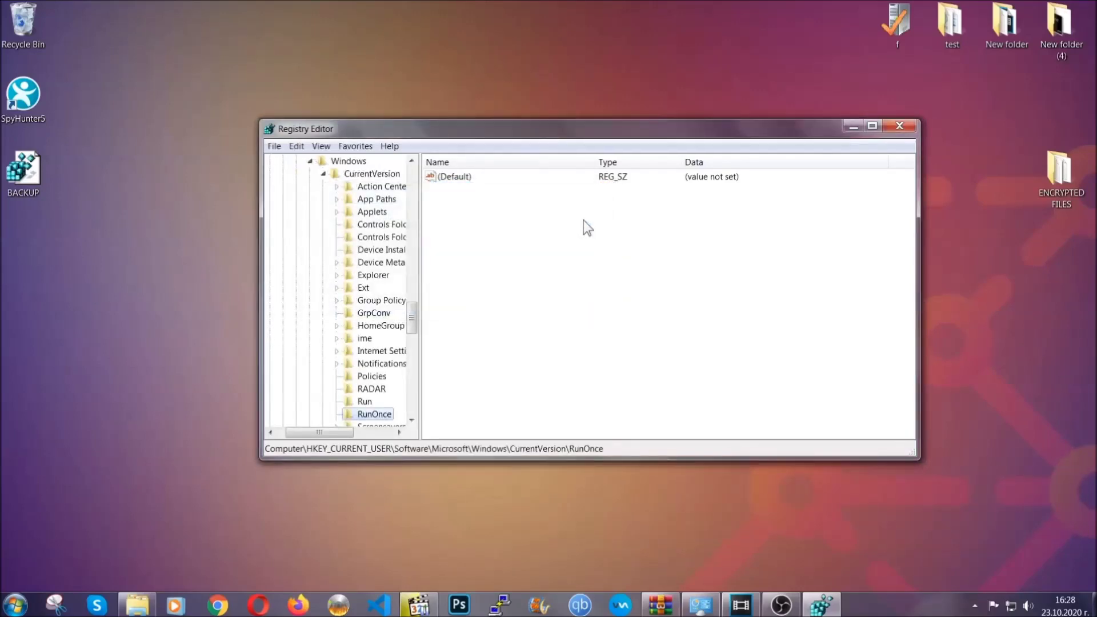
pyautogui.moveTo(413, 315); pyautogui.dragTo(413, 335)
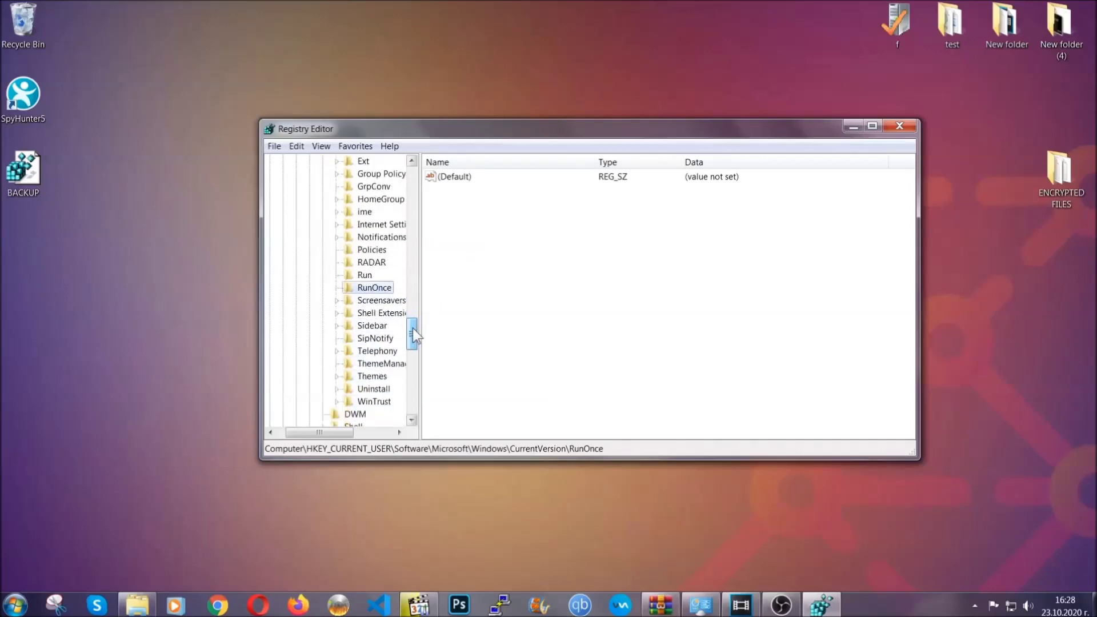
pyautogui.click(364, 274)
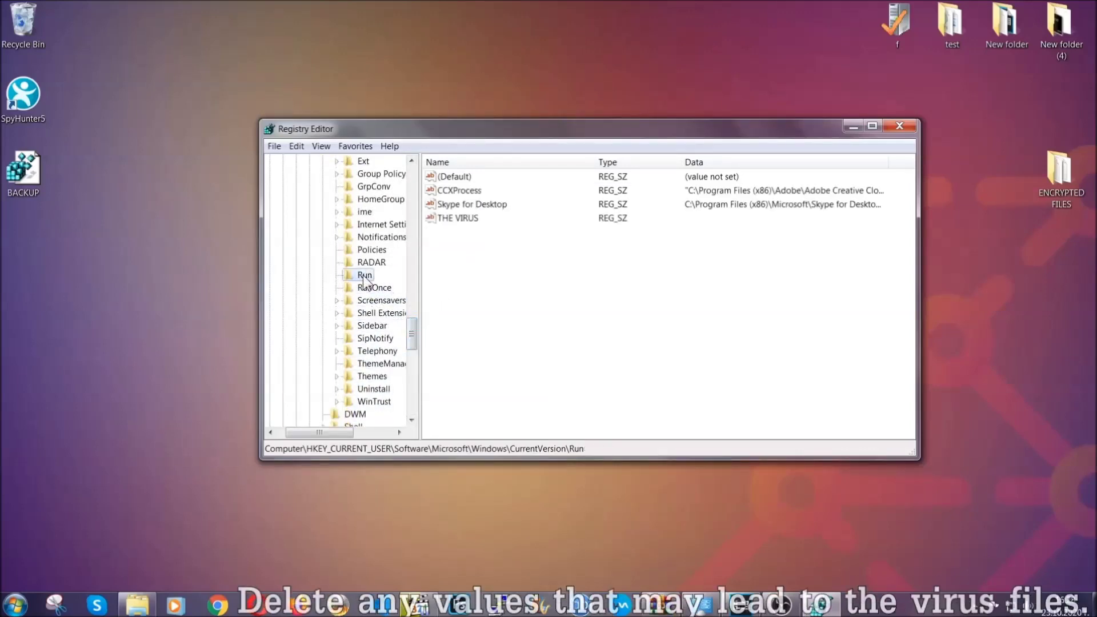
# Delete the THE VIRUS value from the Run key, confirming the deletion
pyautogui.click(454, 218)
pyautogui.rightClick(453, 221)
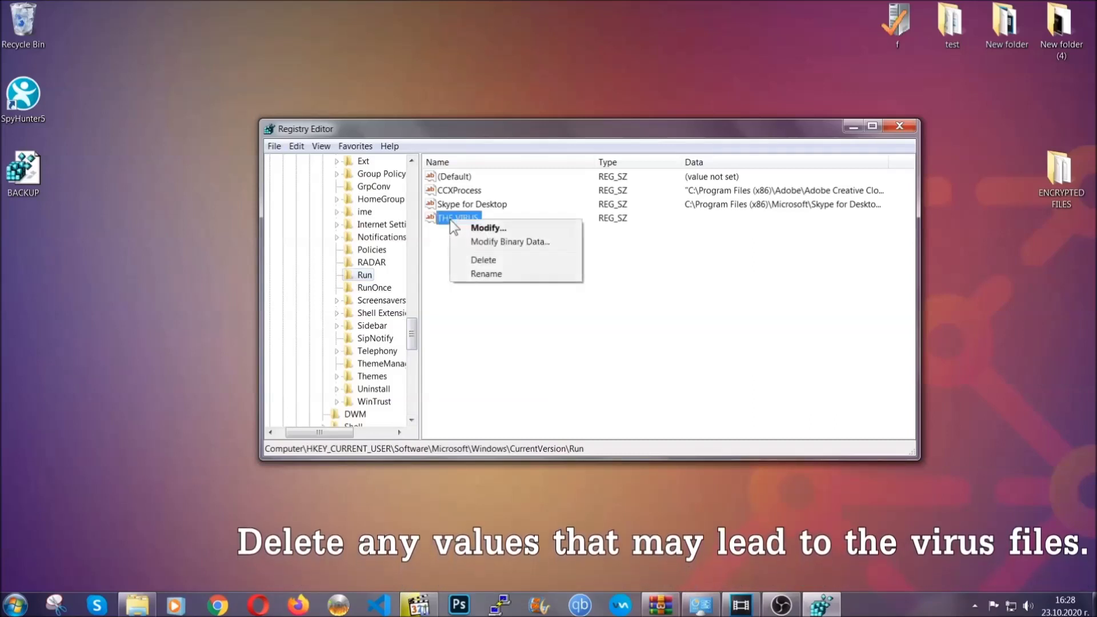
pyautogui.click(483, 260)
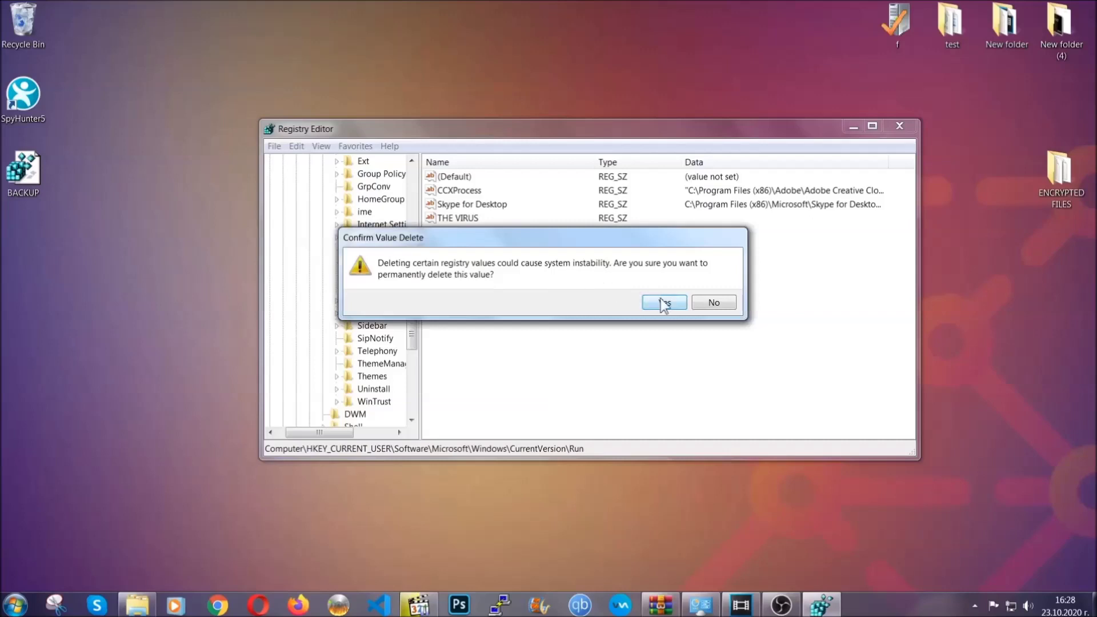
pyautogui.click(665, 302)
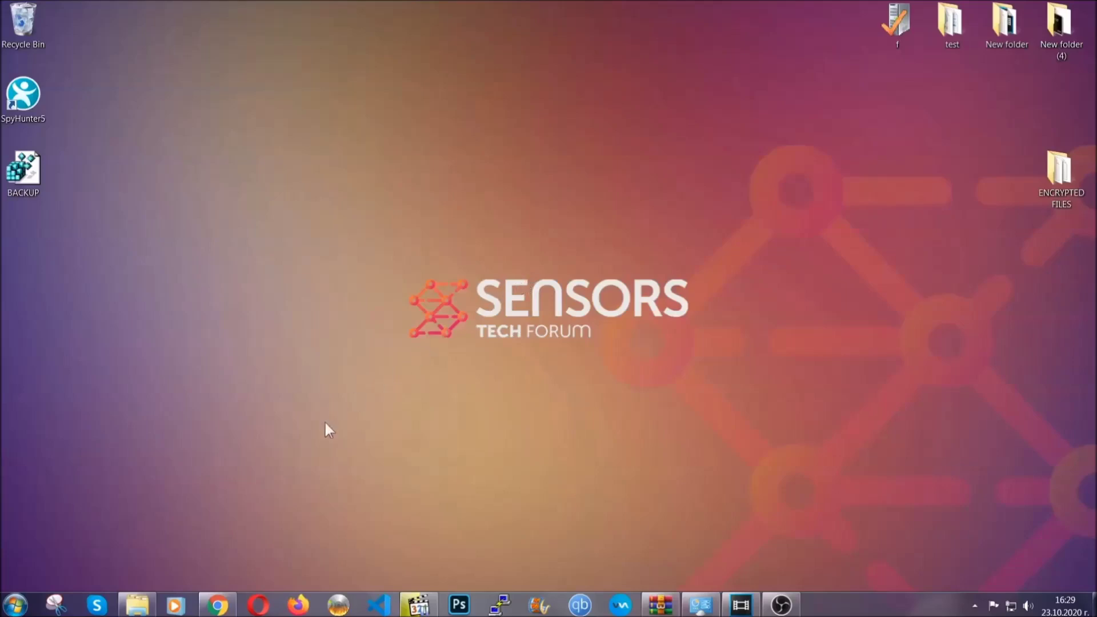
# Bring up Chrome's SensorsTechForum recovery article, select its web address, and expand Method 2, Windows Backup
pyautogui.click(220, 607)
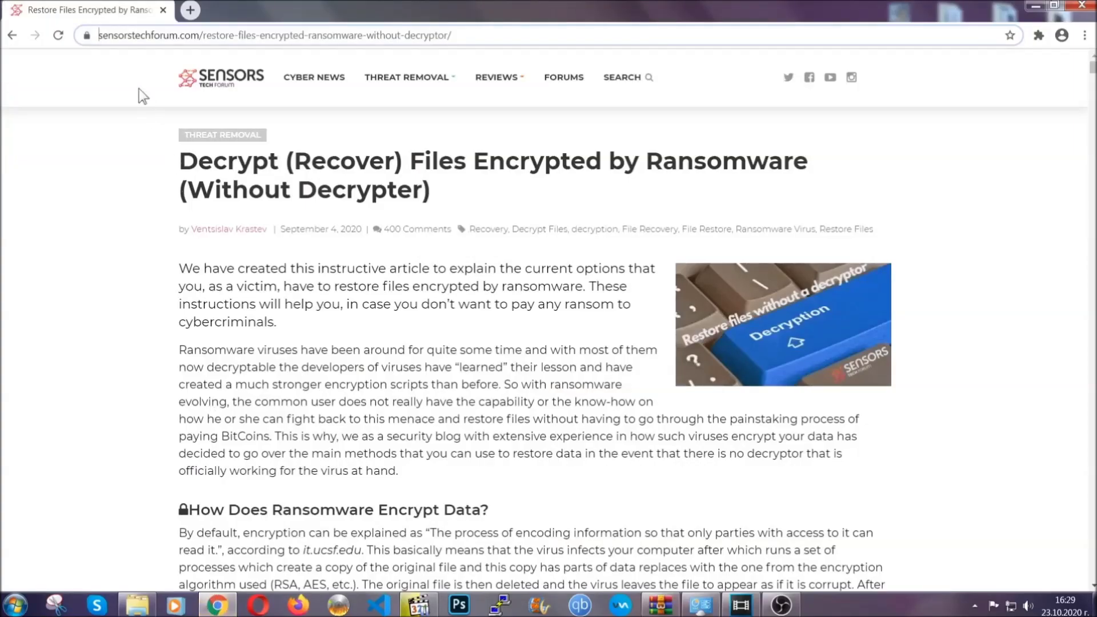
pyautogui.click(101, 35)
pyautogui.moveTo(99, 35); pyautogui.dragTo(494, 39)
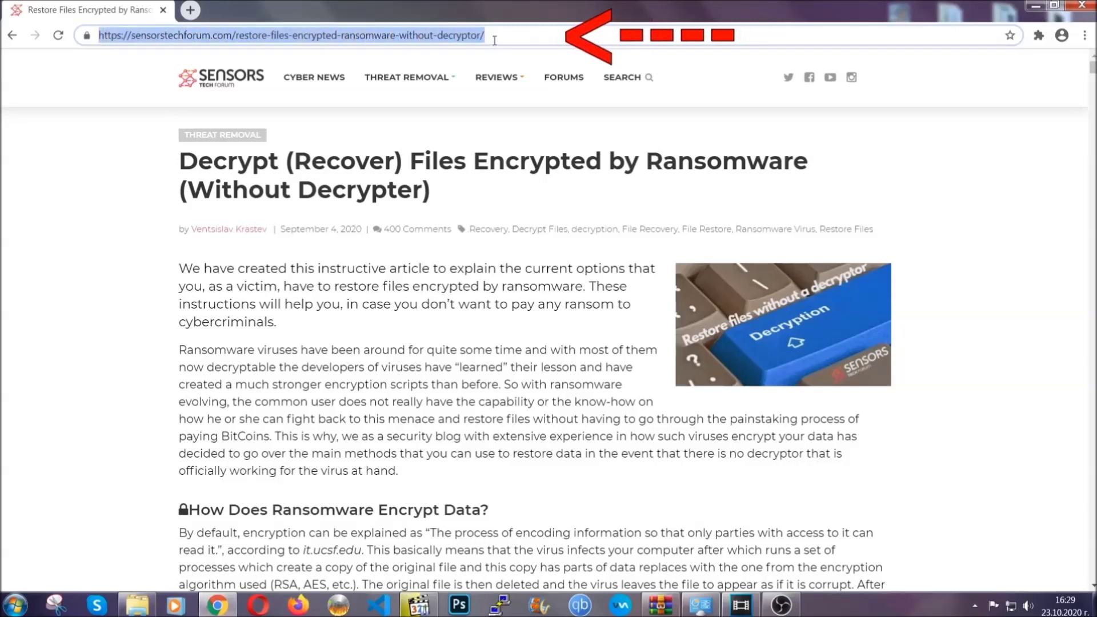
pyautogui.moveTo(497, 77)
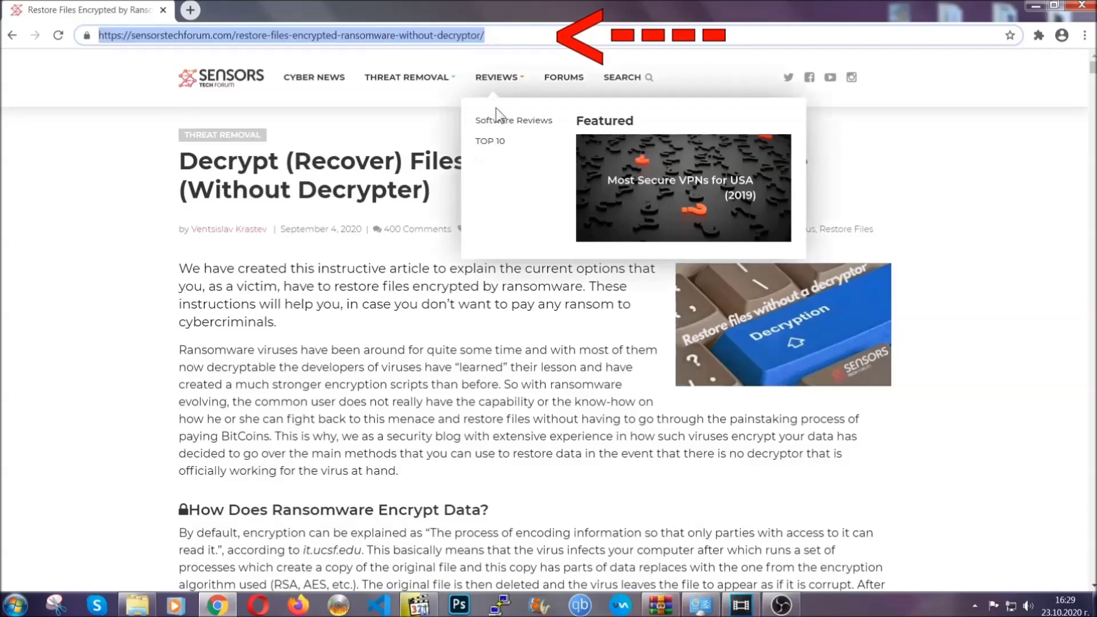
pyautogui.scroll(-3, 565, 313)
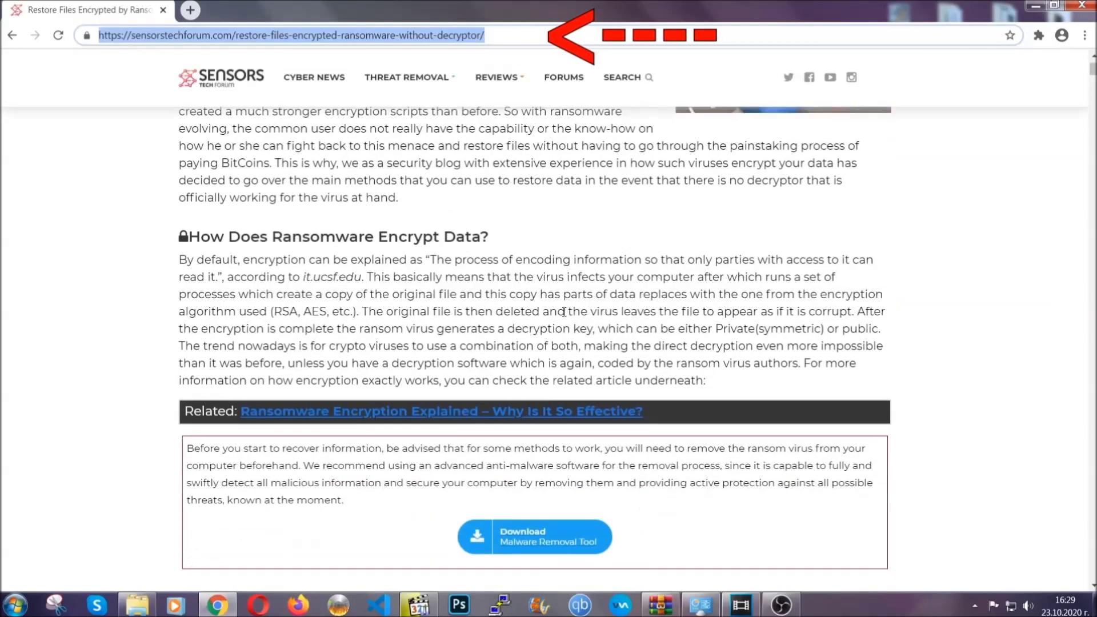
pyautogui.scroll(-2, 564, 313)
pyautogui.scroll(-2, 565, 313)
pyautogui.scroll(-1, 565, 312)
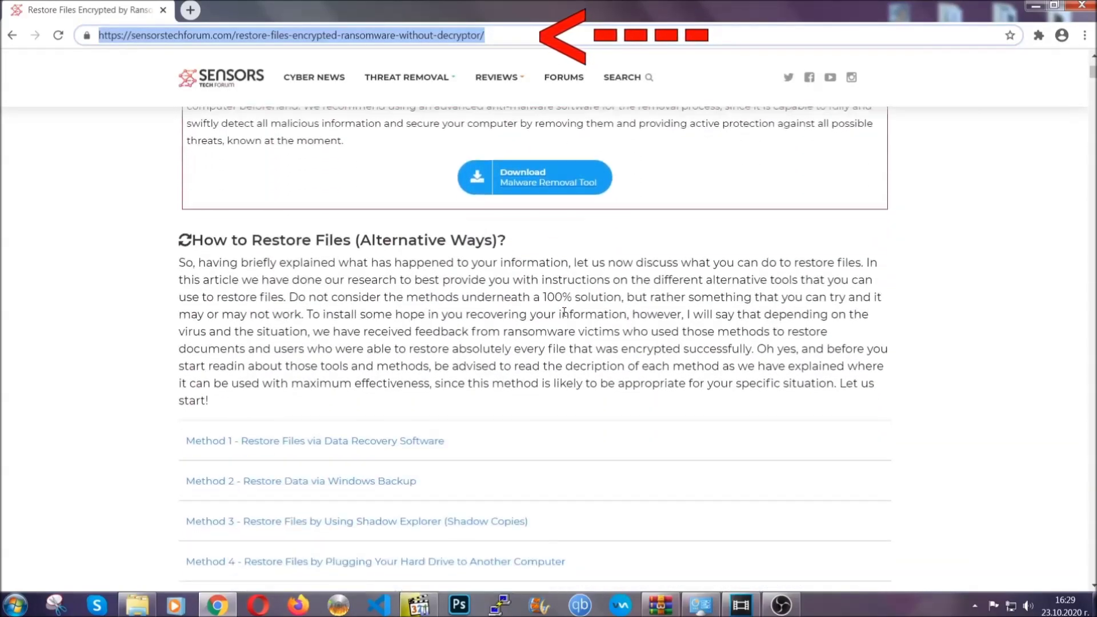
pyautogui.scroll(-1, 565, 313)
pyautogui.scroll(-2, 564, 313)
pyautogui.scroll(-1, 526, 317)
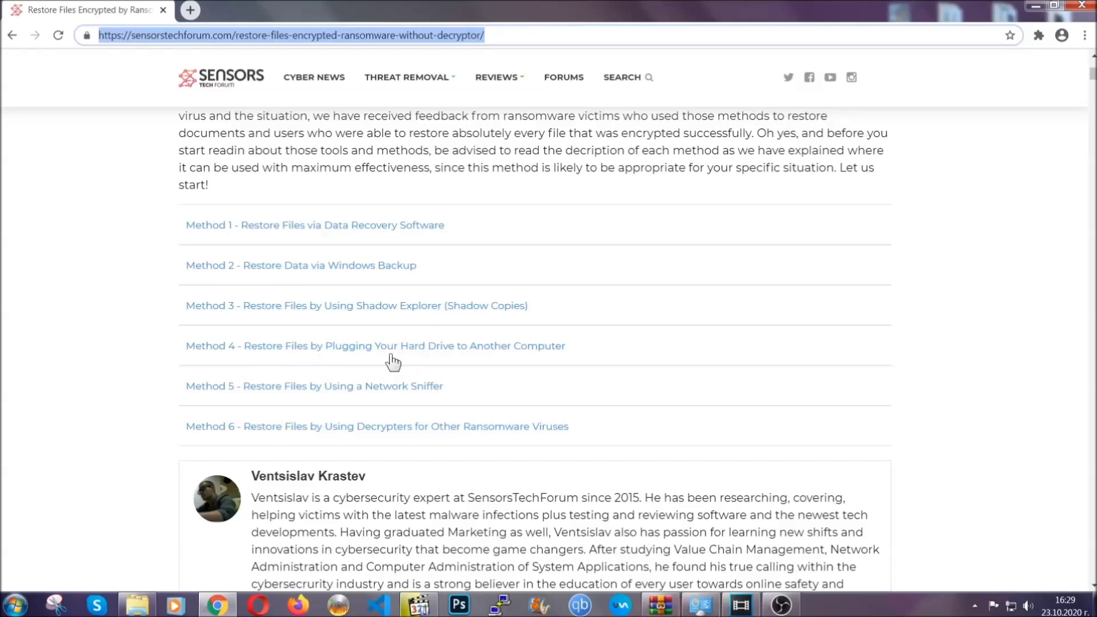
pyautogui.click(342, 264)
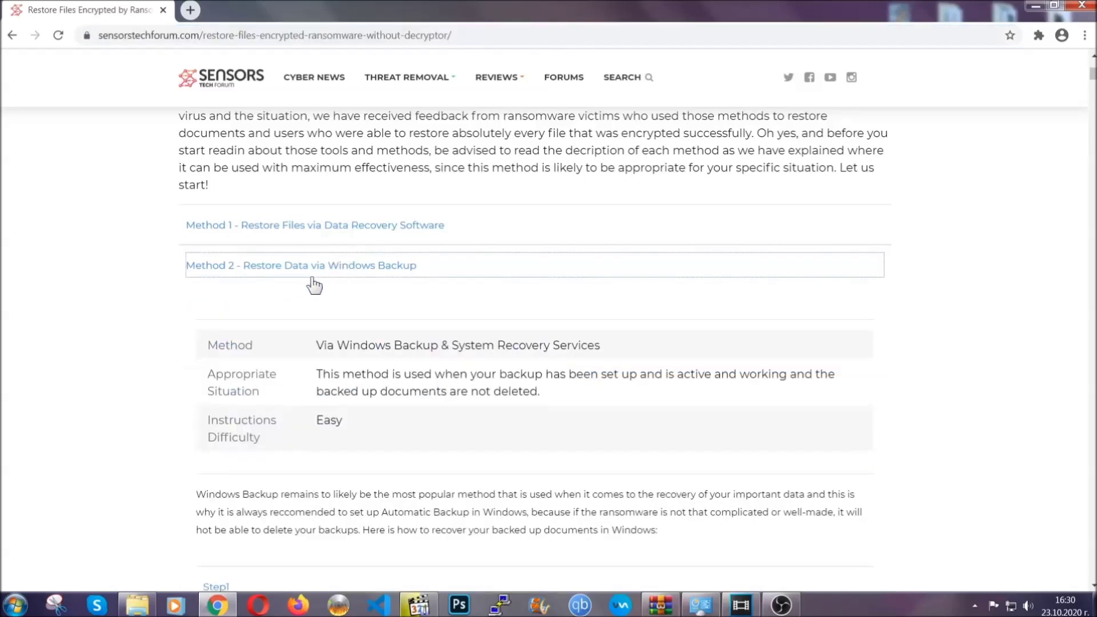
# Expand Step 1, Step 2 and Step 3 of the Windows Backup method, then minimize Chrome
pyautogui.moveTo(317, 343); pyautogui.dragTo(386, 425)
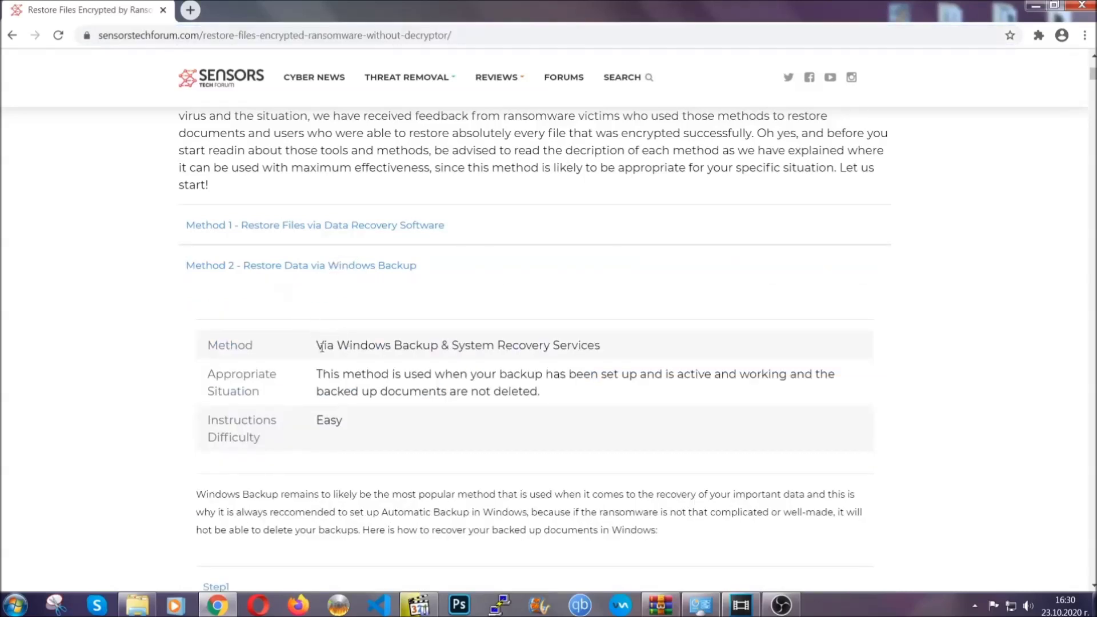
pyautogui.click(388, 429)
pyautogui.scroll(-3, 392, 426)
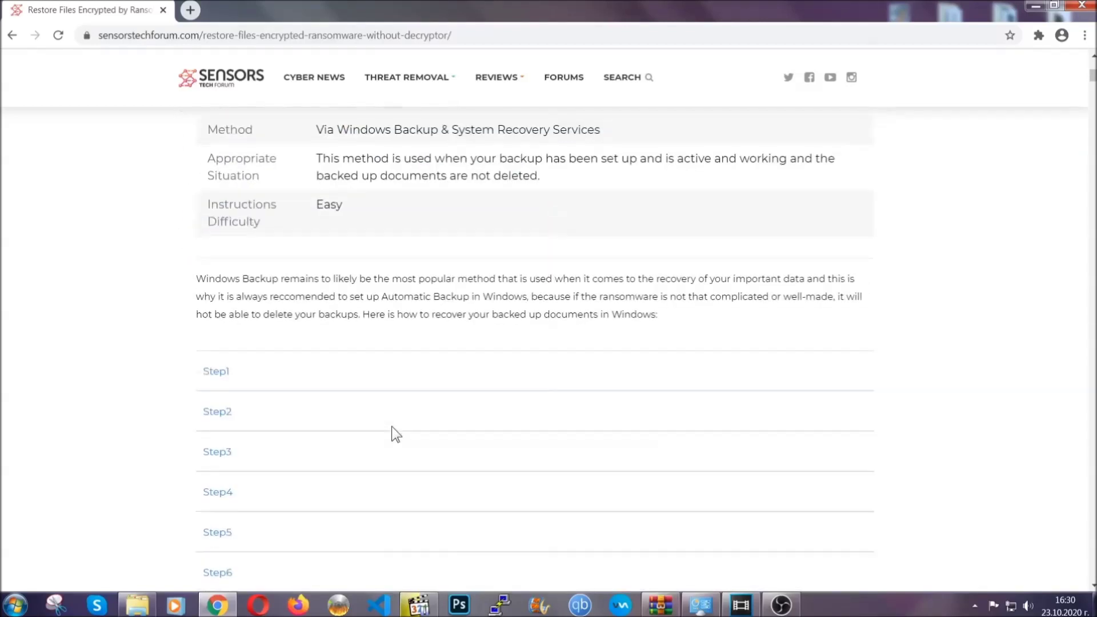
pyautogui.scroll(-1, 391, 426)
pyautogui.click(221, 300)
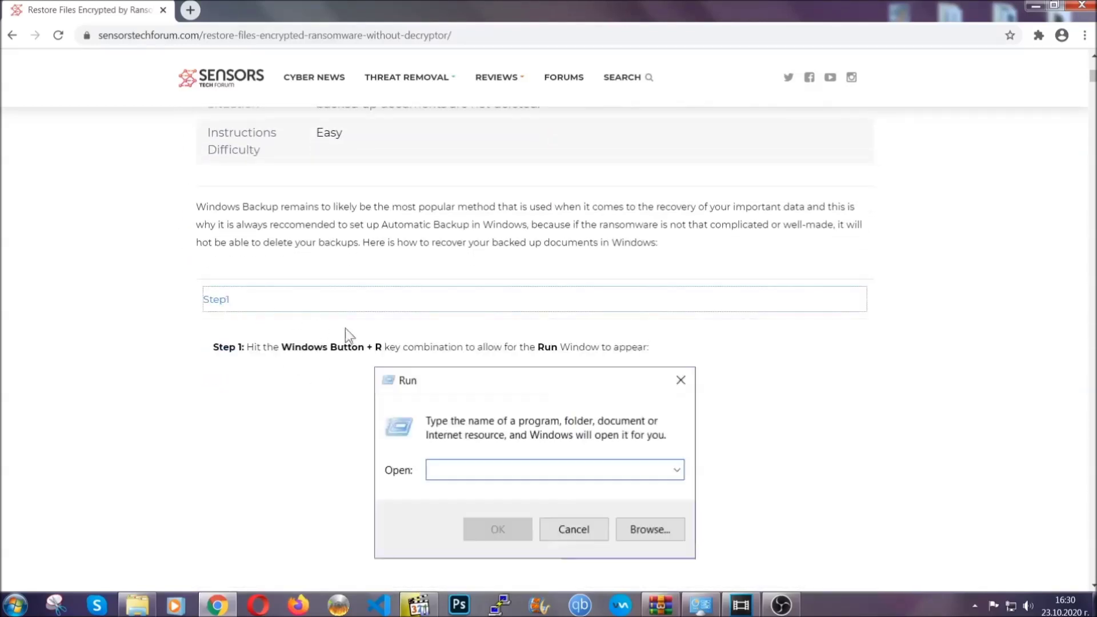
pyautogui.scroll(-2, 513, 355)
pyautogui.scroll(-1, 513, 354)
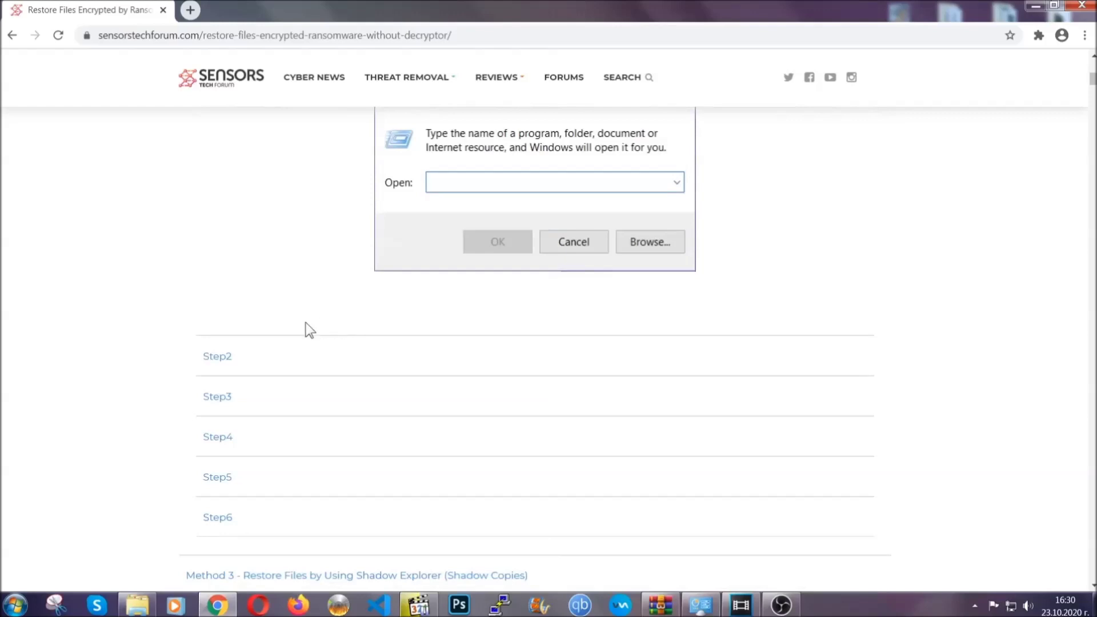
pyautogui.click(258, 358)
pyautogui.scroll(-3, 457, 360)
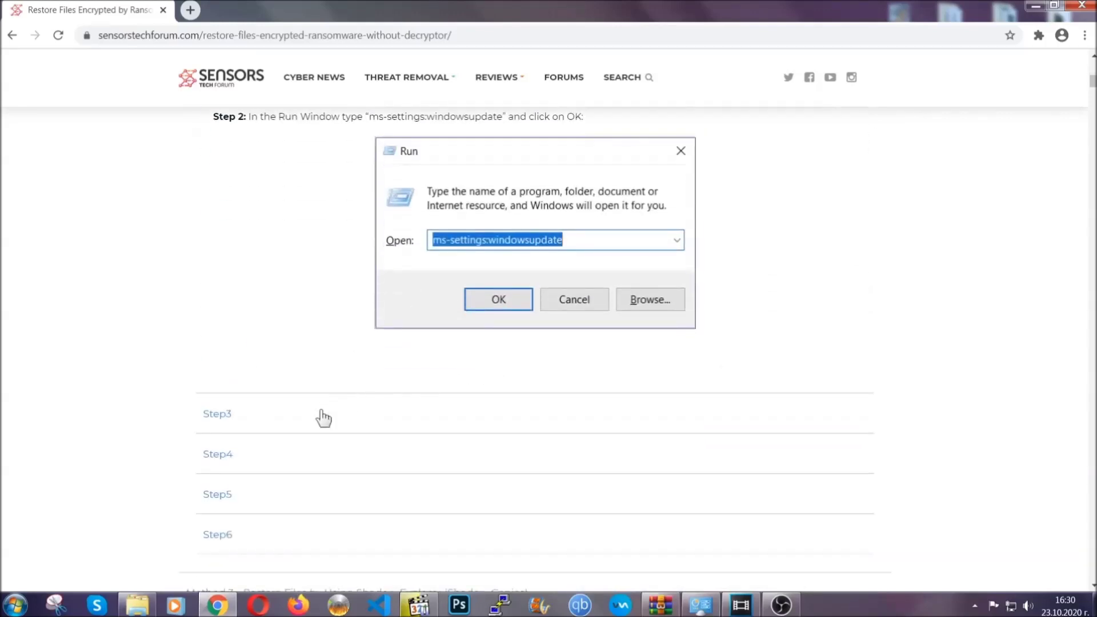
pyautogui.click(324, 417)
pyautogui.scroll(-3, 484, 393)
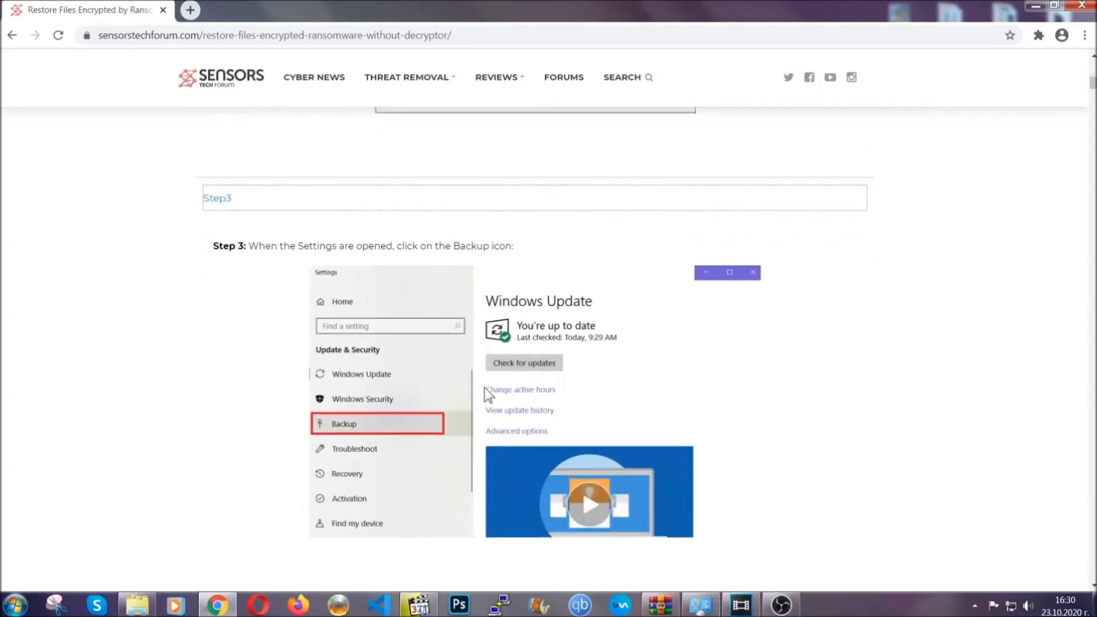
pyautogui.scroll(-3, 484, 387)
pyautogui.scroll(-1, 482, 390)
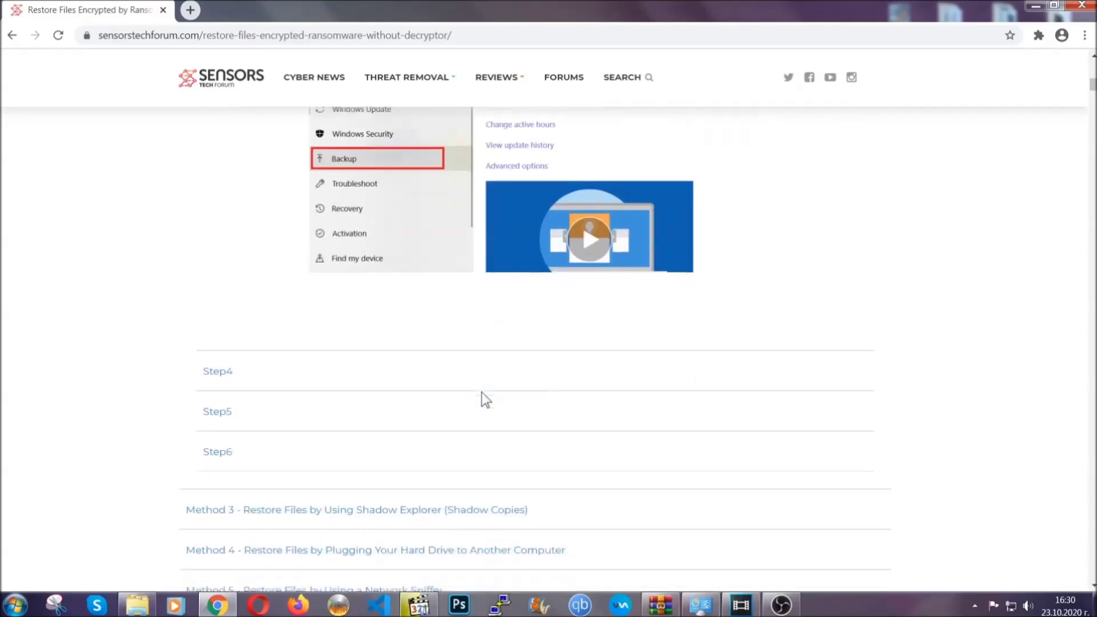
pyautogui.scroll(-3, 481, 391)
pyautogui.scroll(-3, 482, 391)
pyautogui.scroll(-3, 481, 392)
pyautogui.scroll(-2, 482, 391)
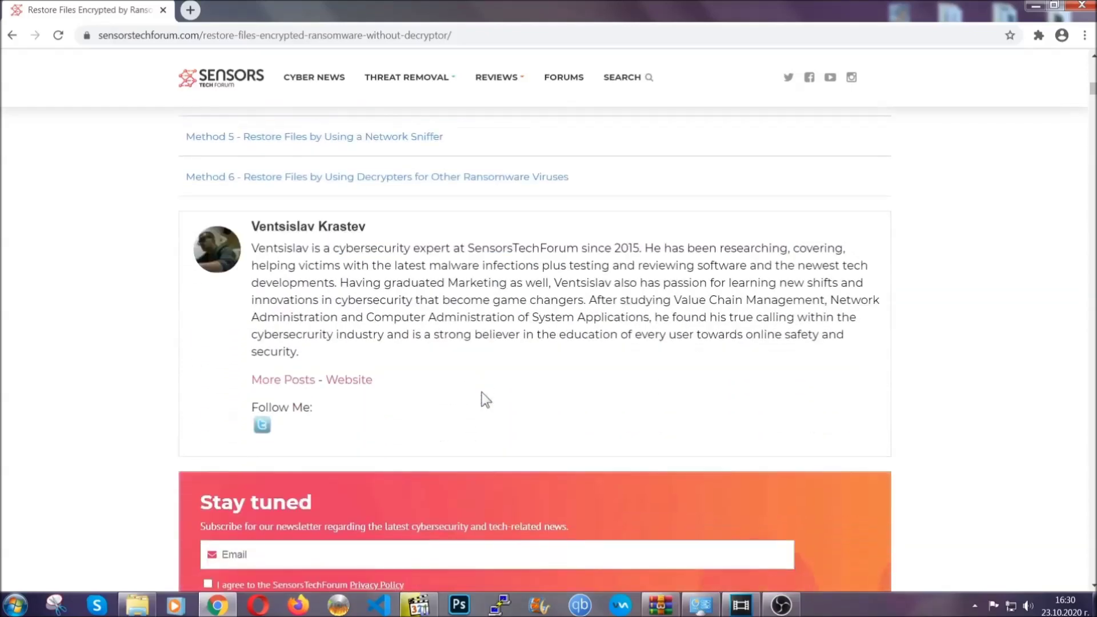
pyautogui.scroll(4, 481, 392)
pyautogui.scroll(8, 481, 392)
pyautogui.scroll(8, 479, 404)
pyautogui.scroll(8, 478, 407)
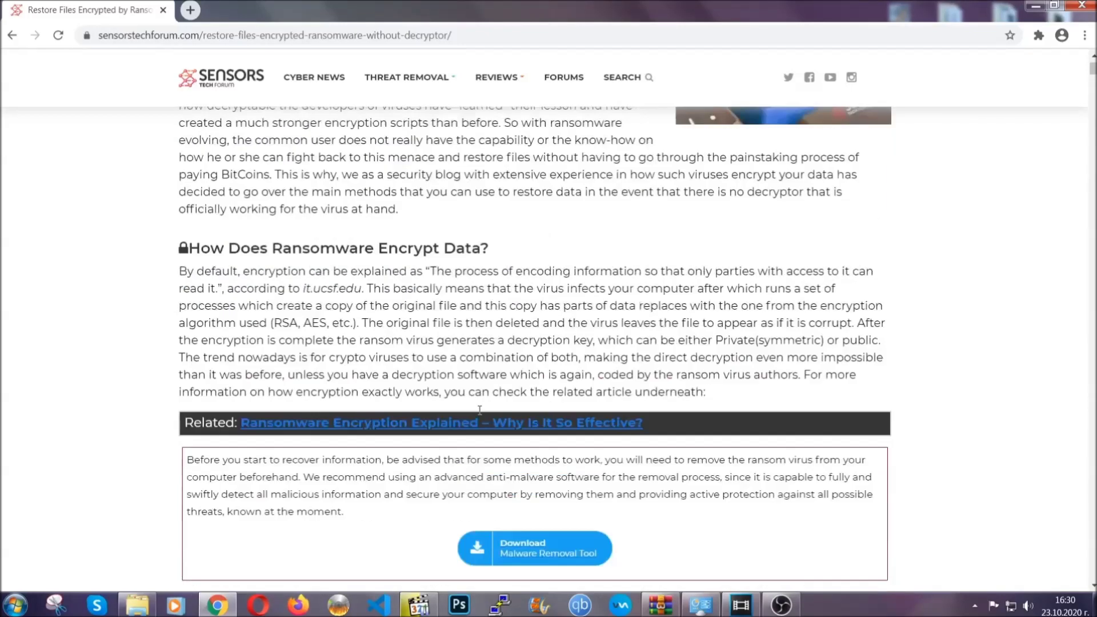
pyautogui.scroll(3, 478, 408)
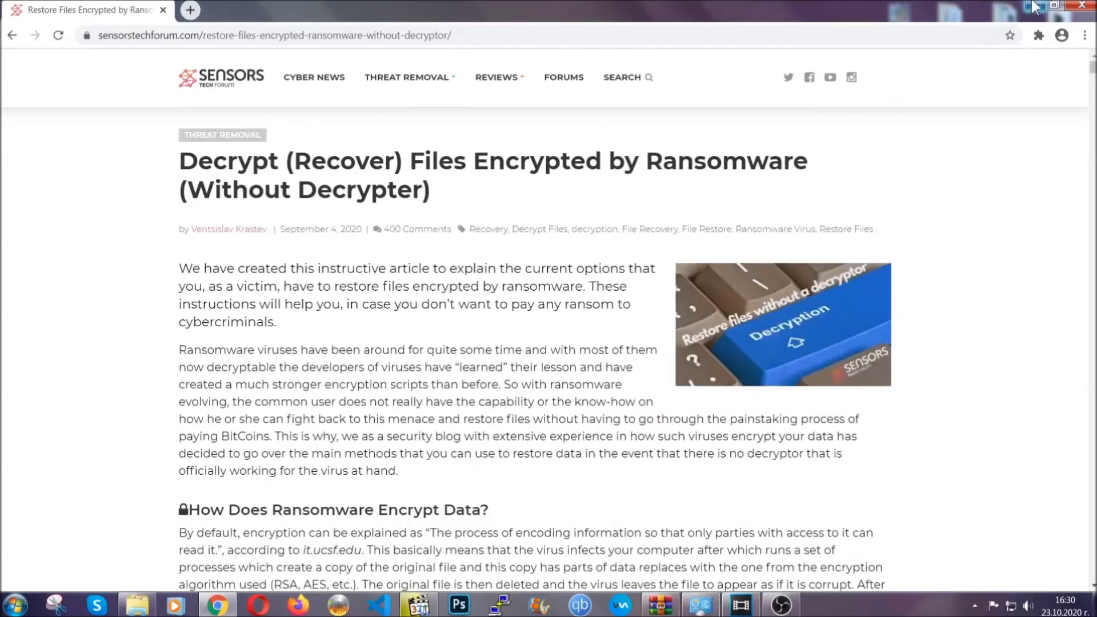
pyautogui.click(1034, 7)
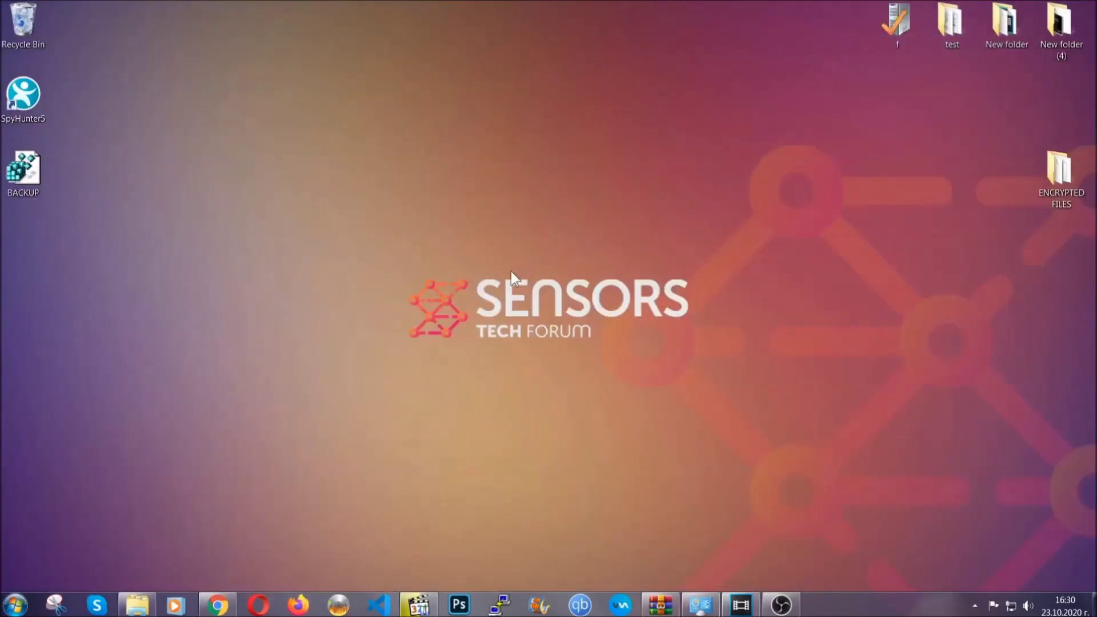